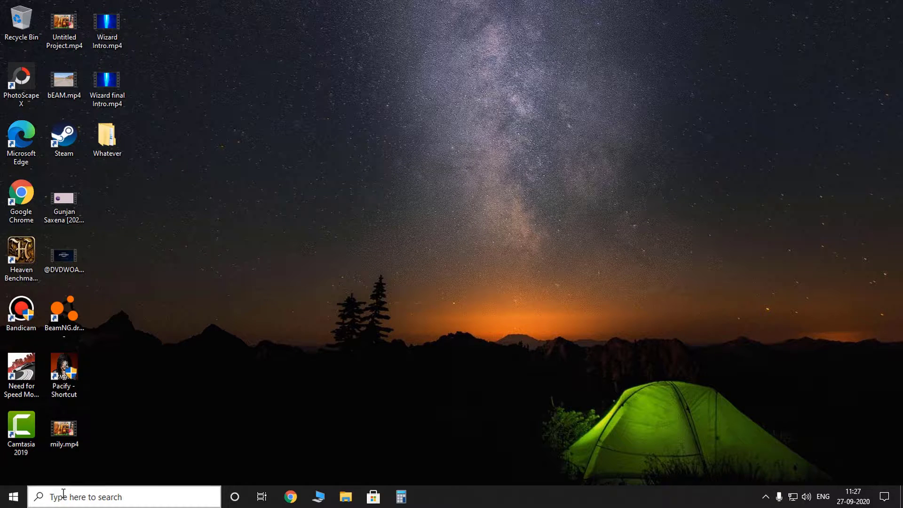
Step: Review CPU, memory, disk, network and GPU usage in Task Manager's Performance view
right_click(13, 497)
click(50, 373)
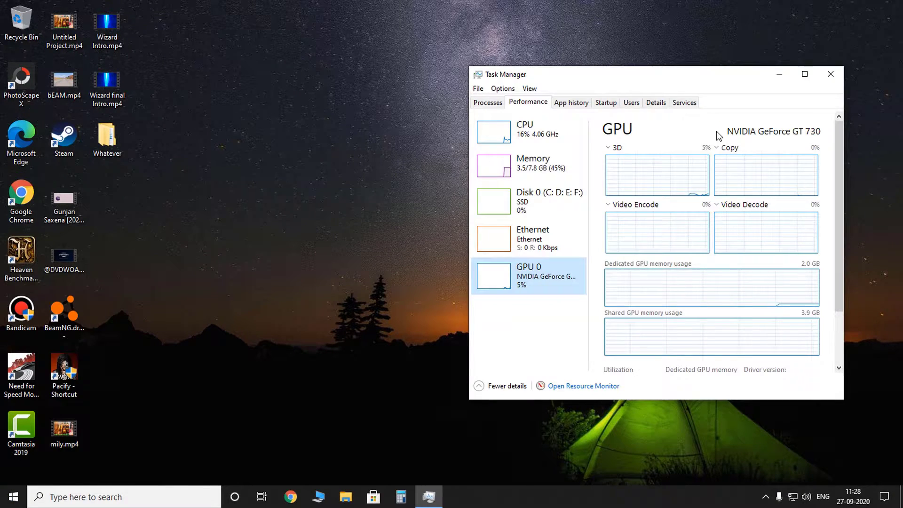
click(557, 140)
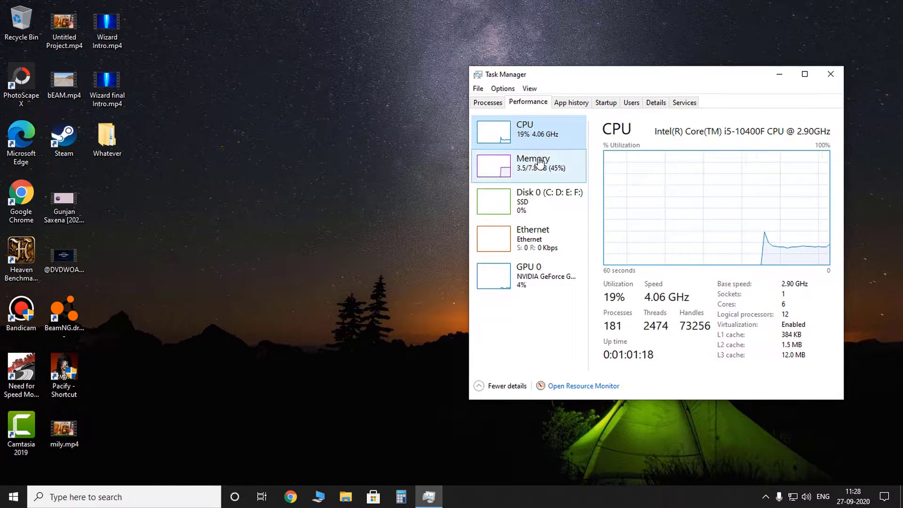
click(537, 161)
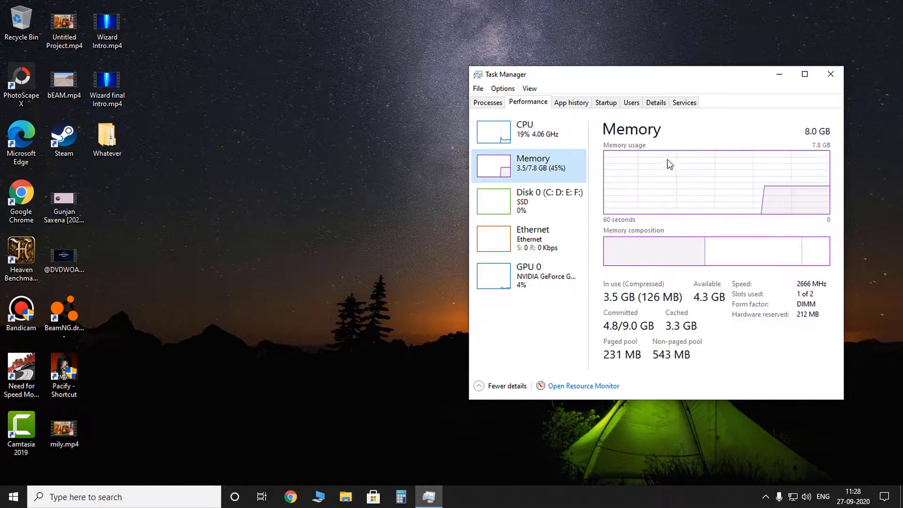
click(535, 206)
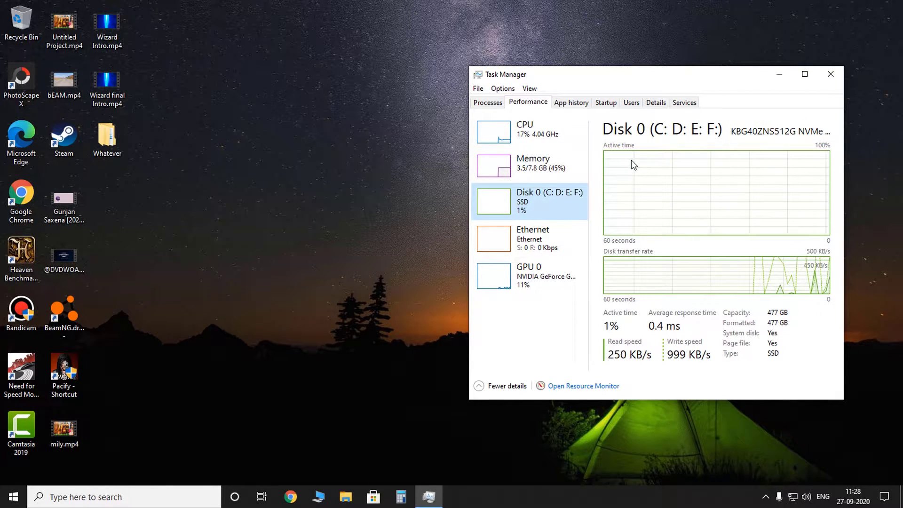
click(551, 246)
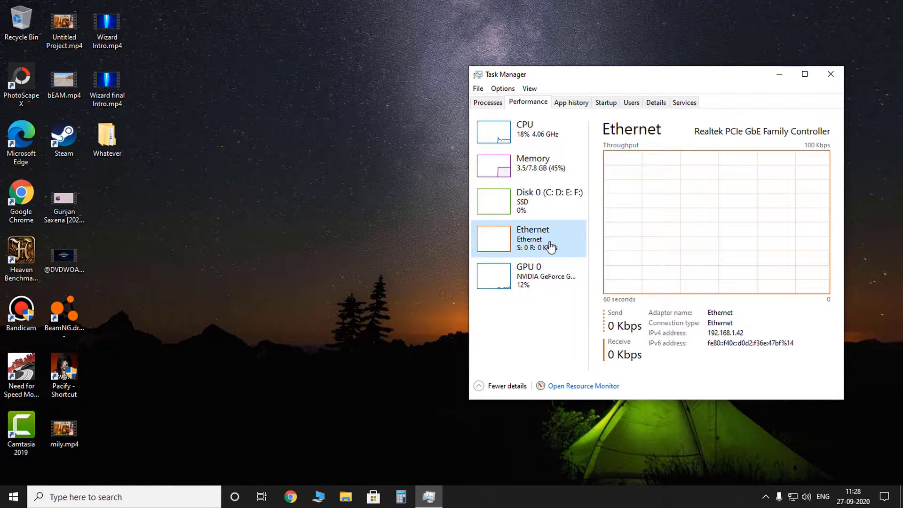
click(555, 286)
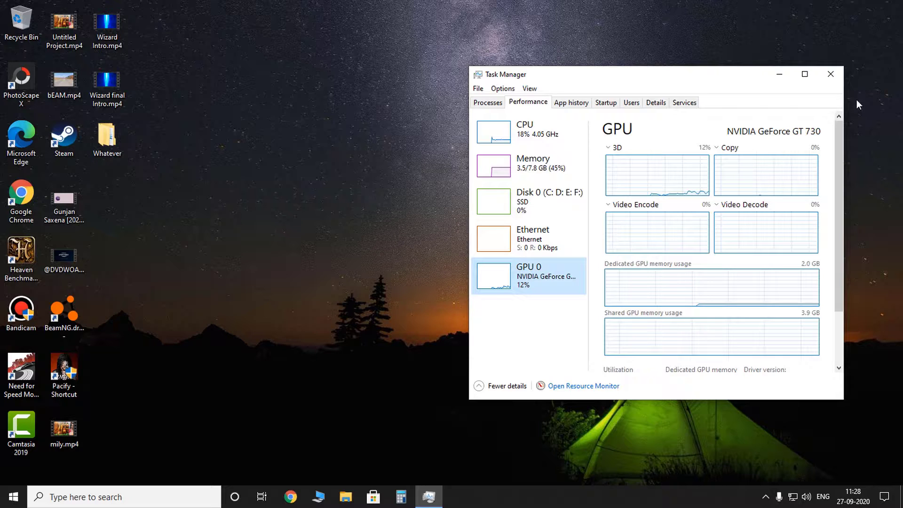
click(830, 74)
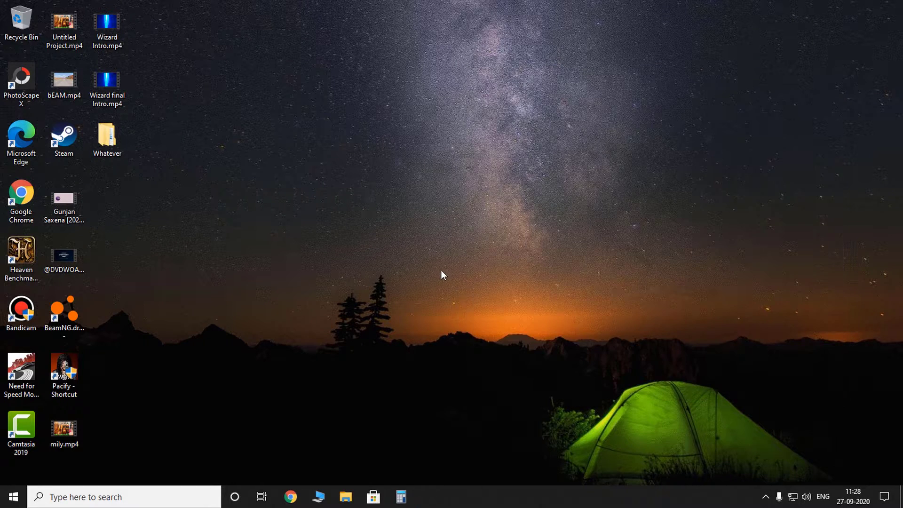
Step: Launch BeamNG.drive and switch off the FPS Limiter in its Graphics options
double_click(58, 322)
click(360, 215)
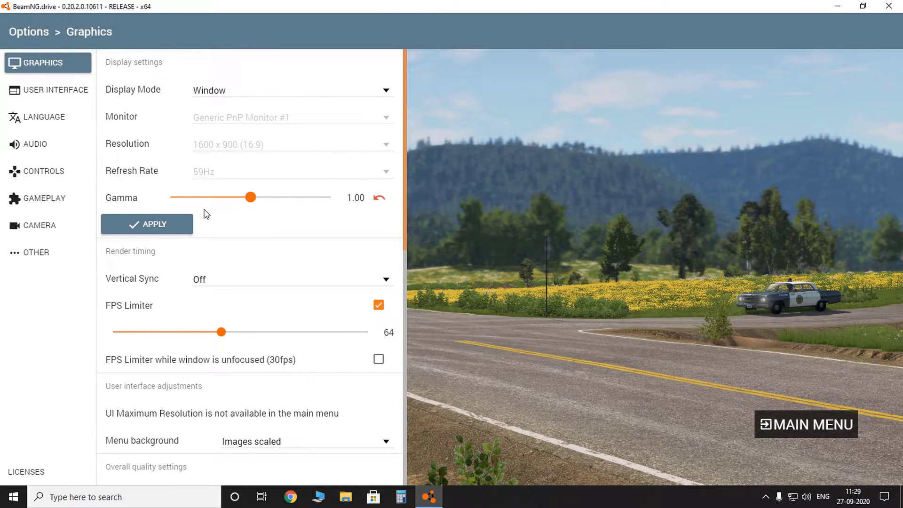
scroll(169, 246, down, 1)
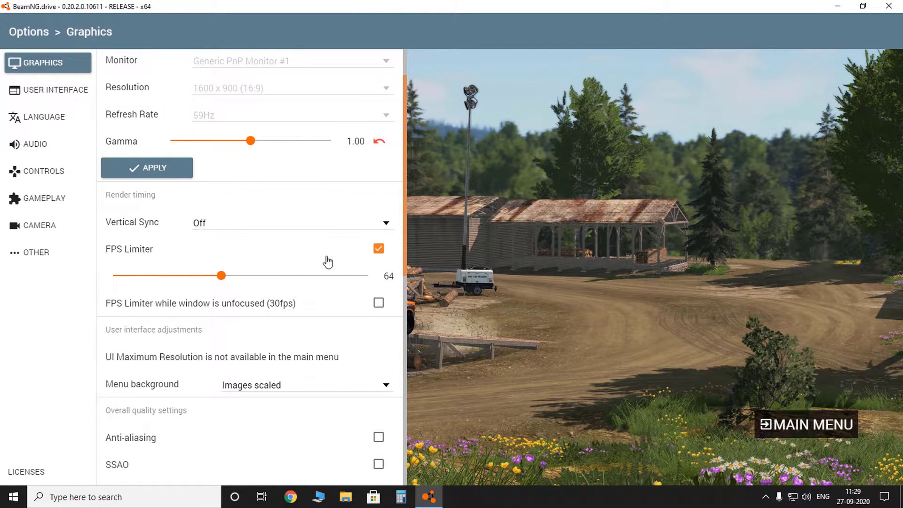
click(379, 249)
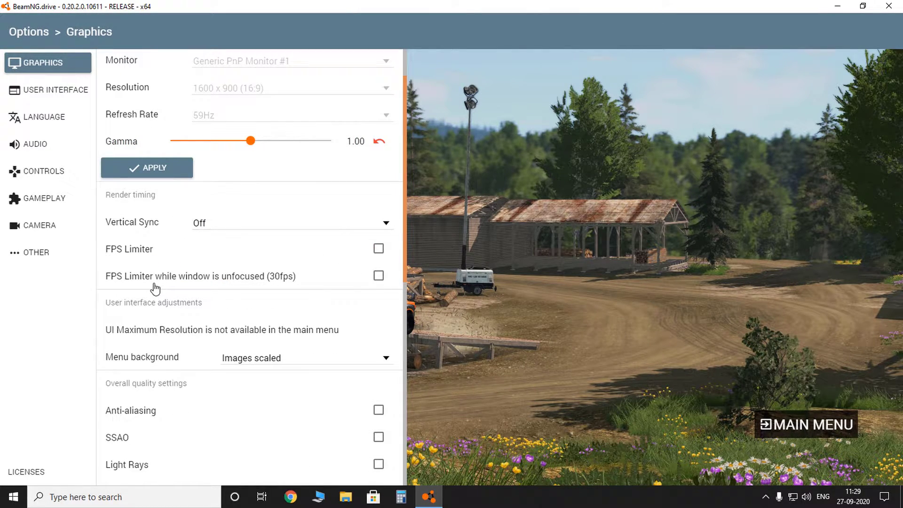
scroll(178, 244, down, 2)
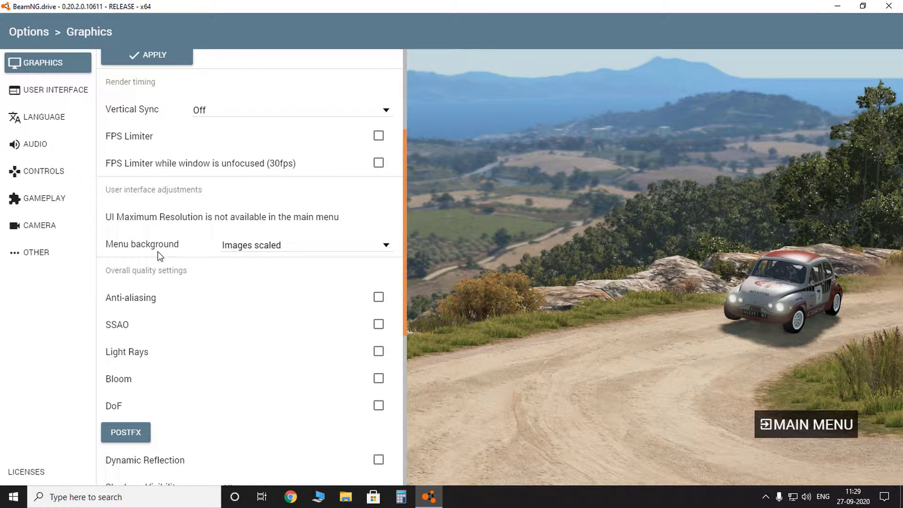
scroll(315, 261, down, 2)
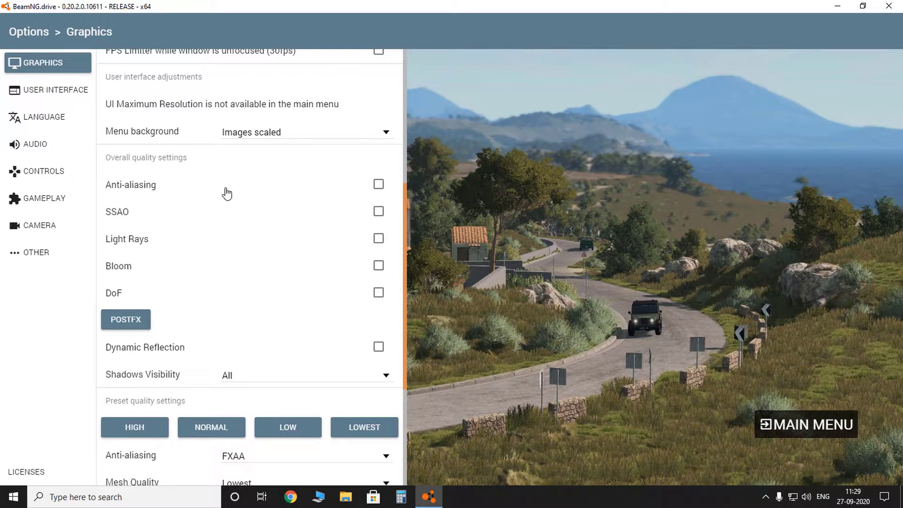
scroll(147, 304, down, 2)
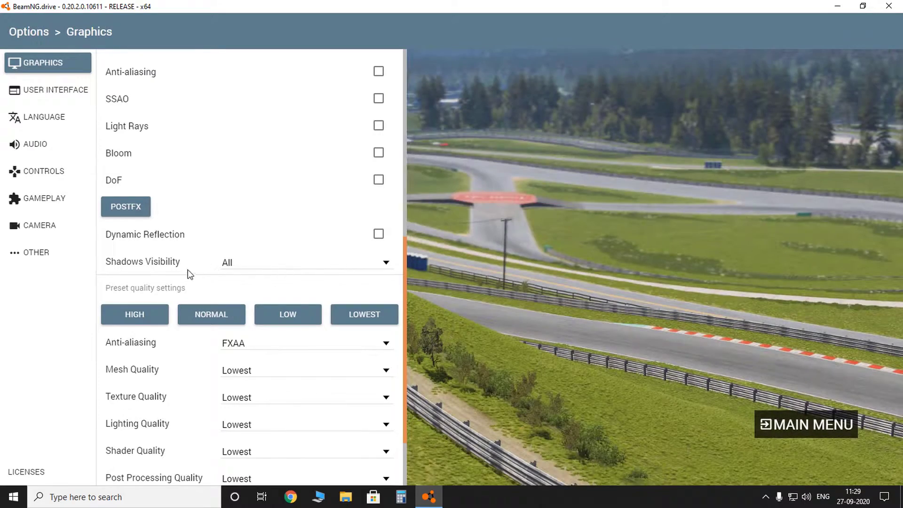
Step: Set Shadows Visibility to None
click(260, 266)
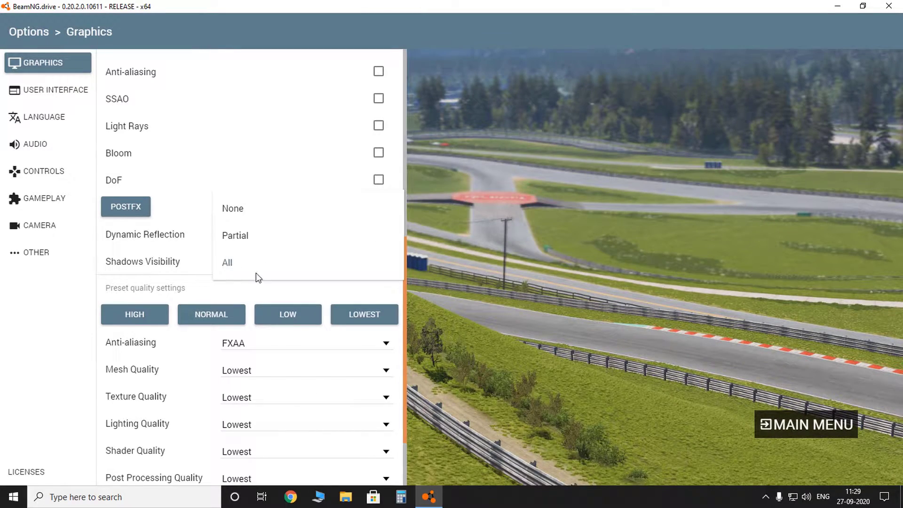
click(231, 210)
scroll(218, 282, down, 2)
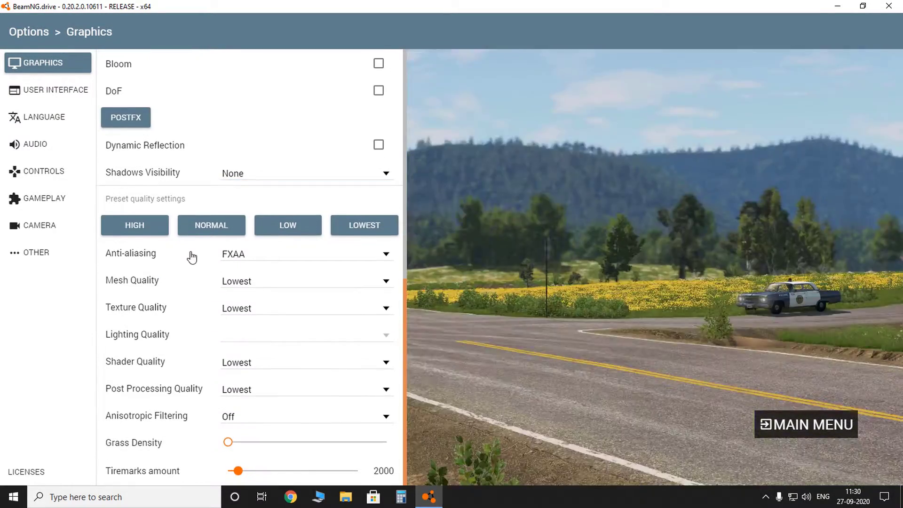
Step: Keep anti-aliasing on FXAA and mesh, texture and shader quality at Lowest
click(257, 258)
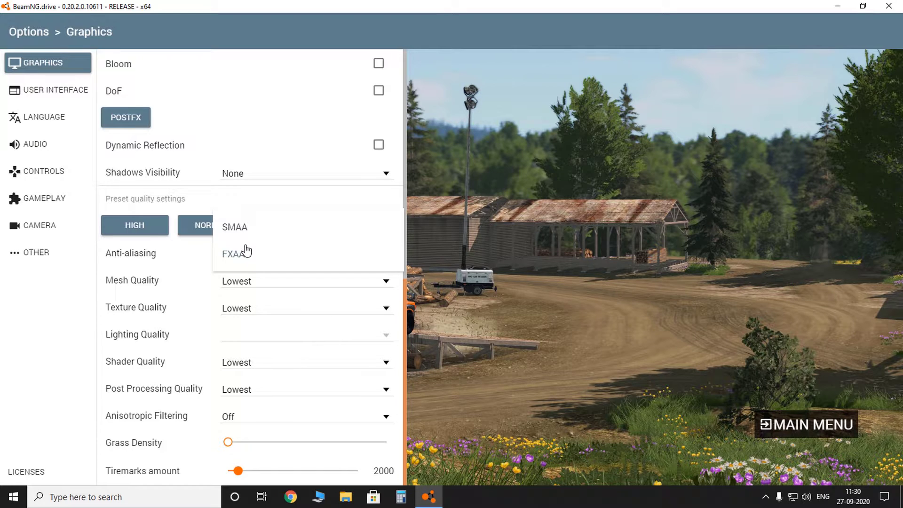
click(195, 277)
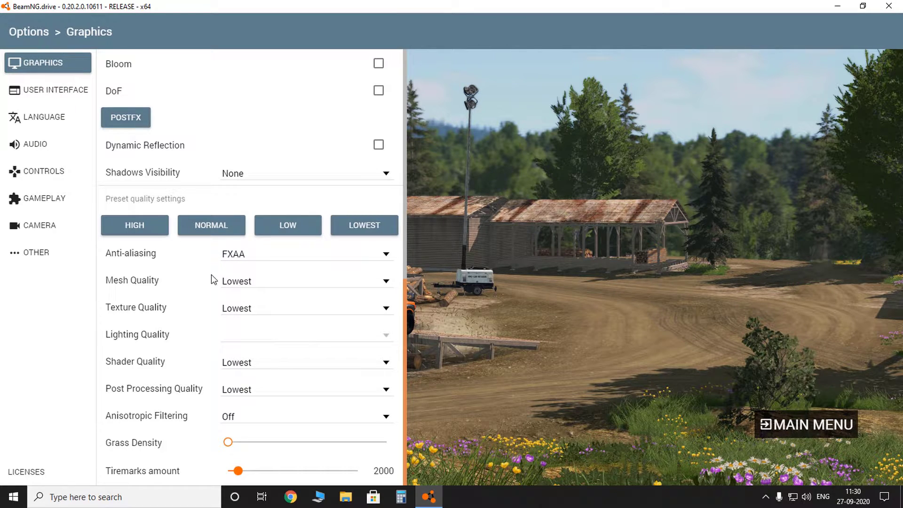
click(244, 284)
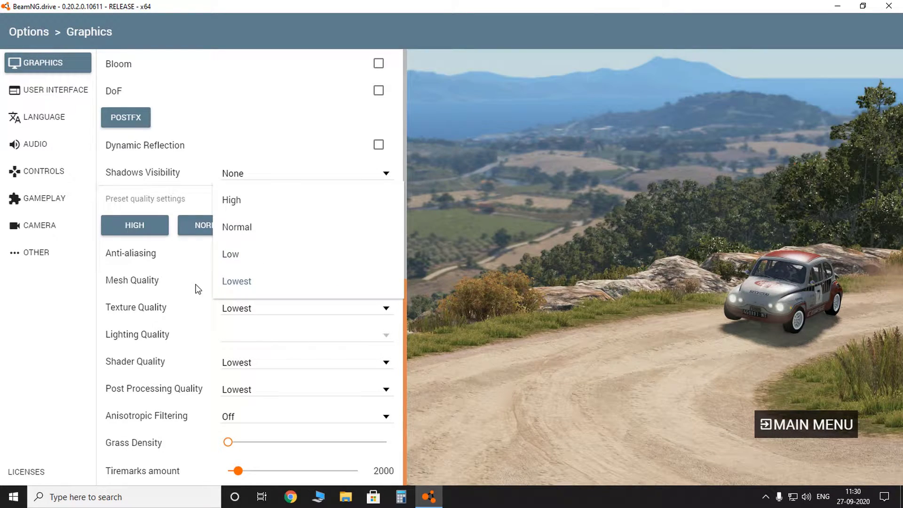
click(197, 289)
click(231, 311)
click(198, 318)
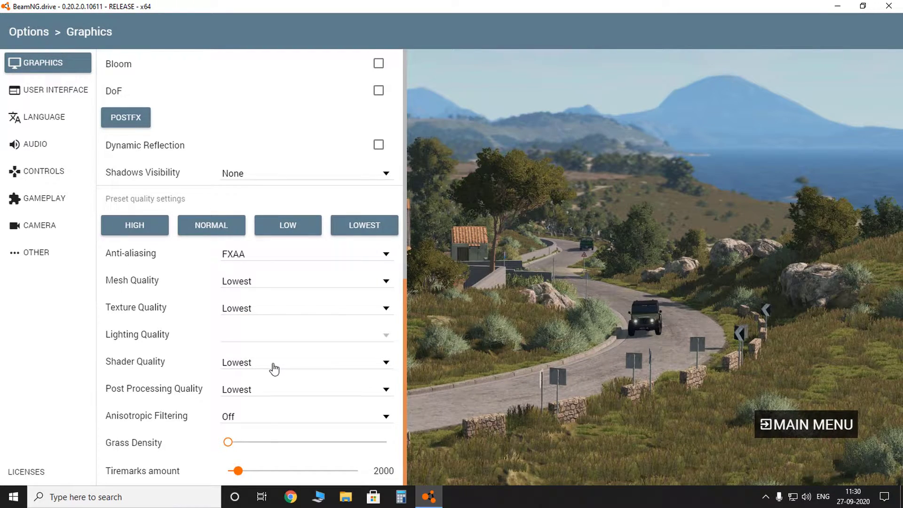
click(273, 369)
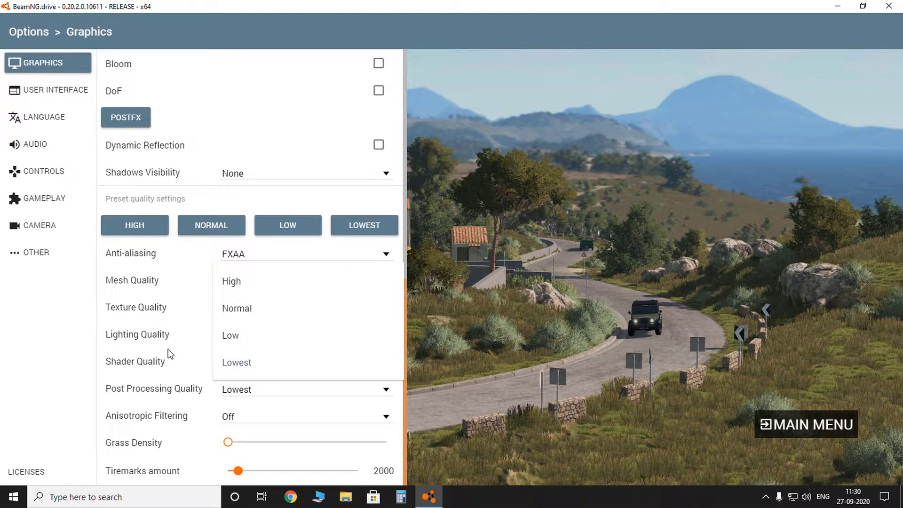
click(253, 390)
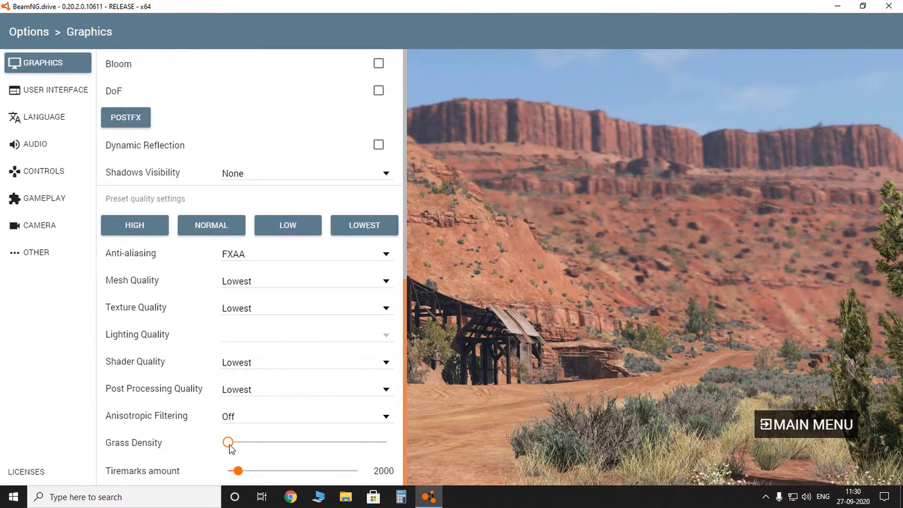
Step: Nudge Grass Density just above zero, set Tiremarks amount to 1500, and close the game
mouse_move(230, 447)
mouse_down()
mouse_move(248, 448)
mouse_move(205, 442)
mouse_move(246, 447)
mouse_move(233, 447)
mouse_up()
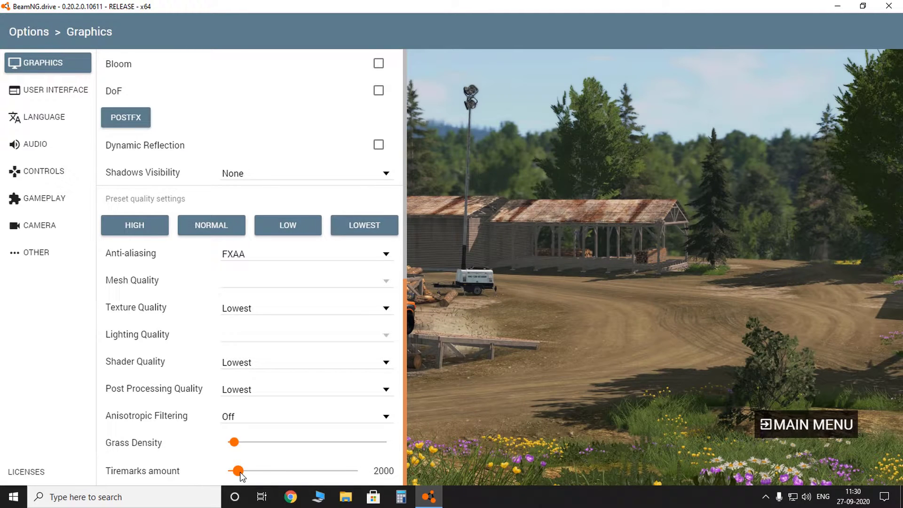
click(240, 472)
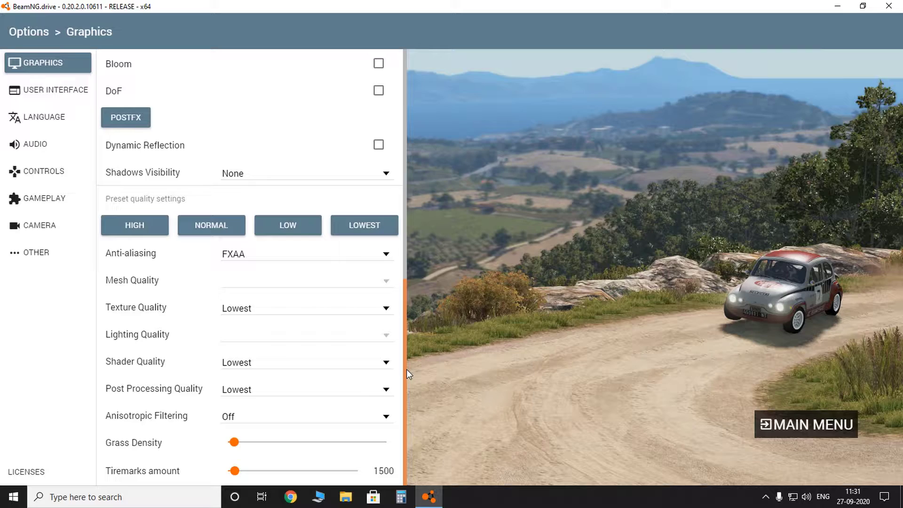
drag(407, 369, 409, 160)
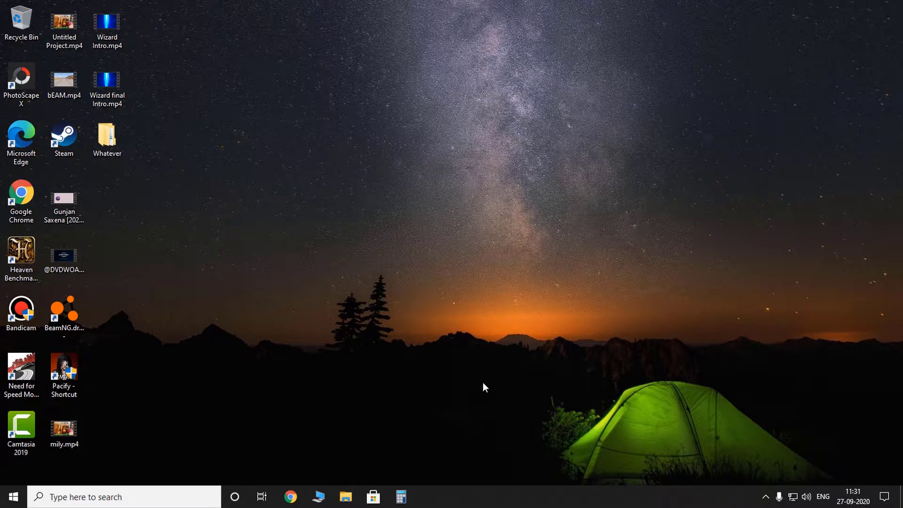
Step: In NVIDIA Control Panel, choose 'Use my preference emphasizing' with the slider fully at Performance
right_click(478, 224)
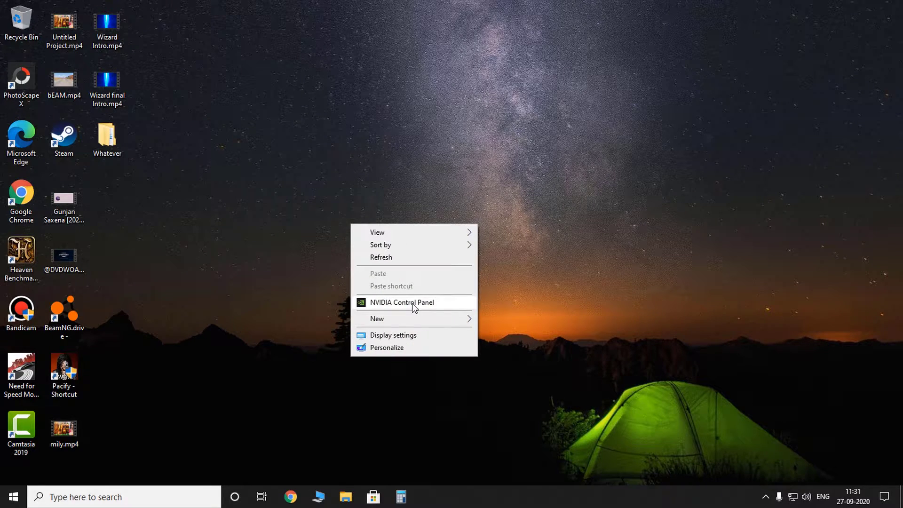
click(382, 304)
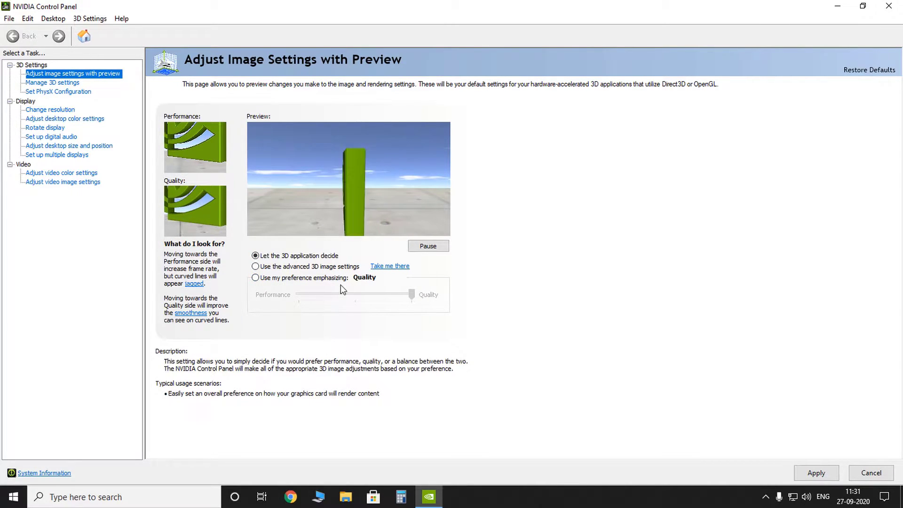
click(255, 278)
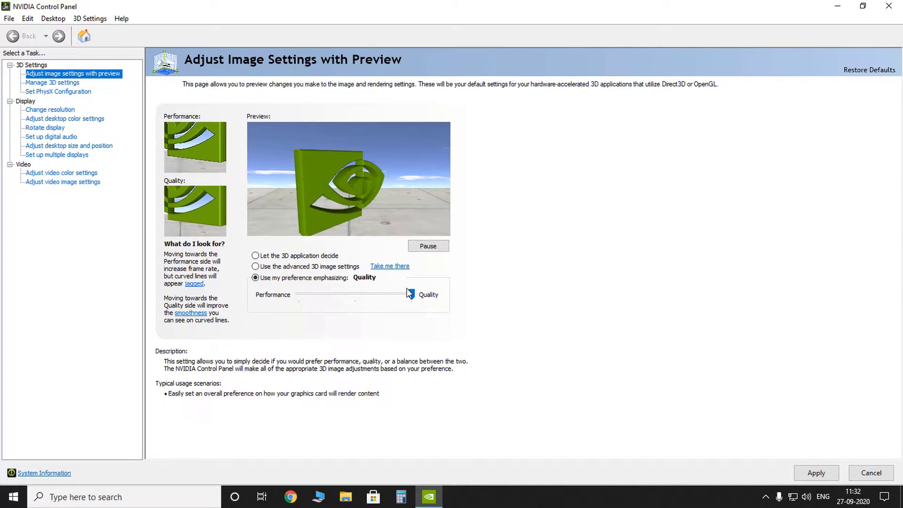
drag(413, 296, 298, 295)
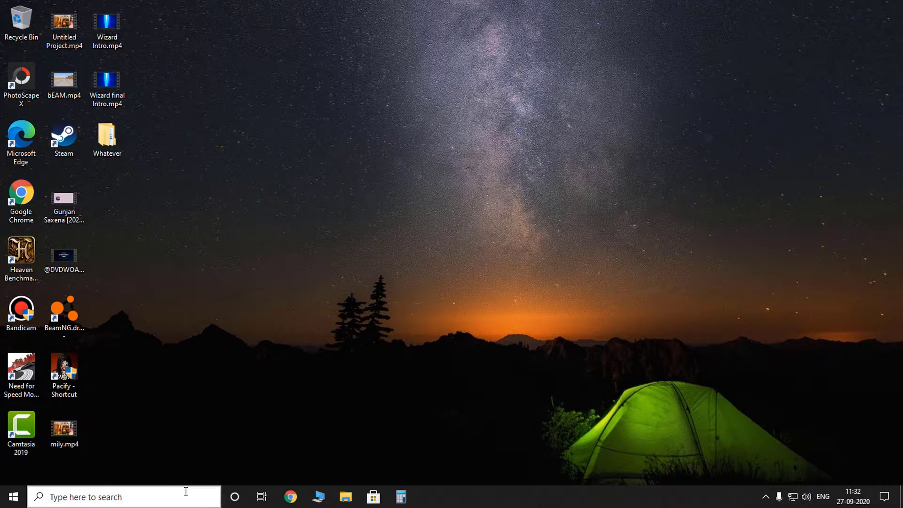
Step: Open Windows Settings' Graphics settings page via Gaming > Game Mode
click(6, 502)
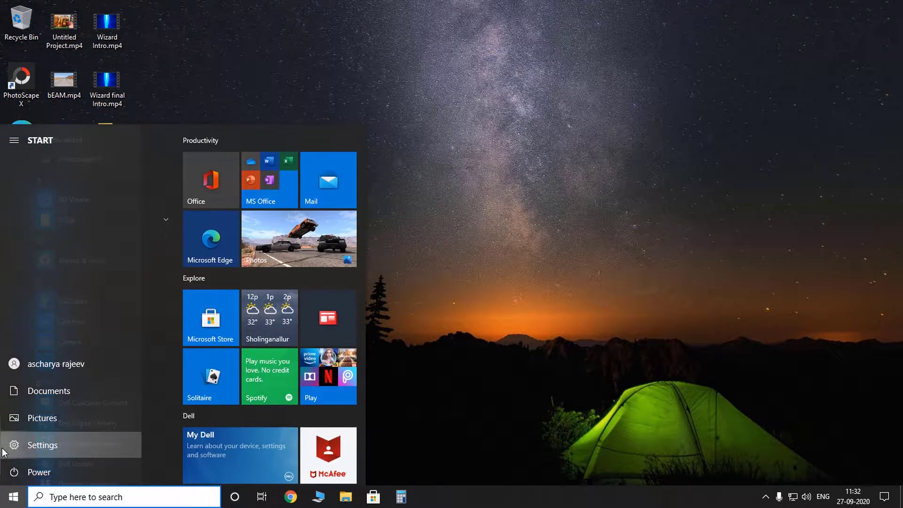
click(19, 441)
drag(385, 44, 455, 31)
click(601, 290)
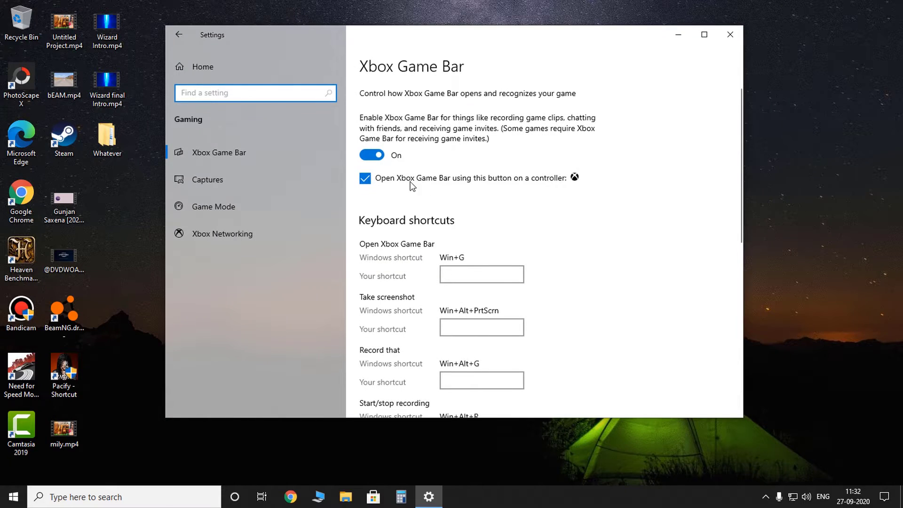
click(211, 208)
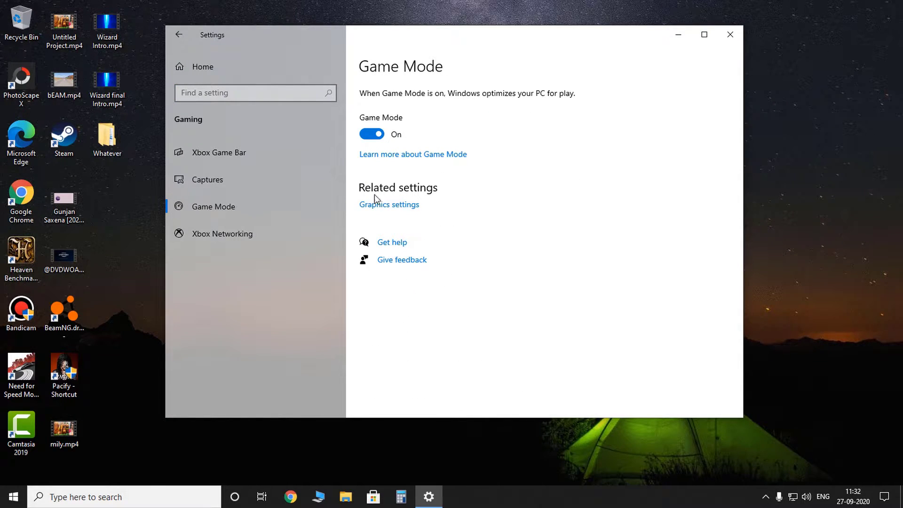
click(379, 207)
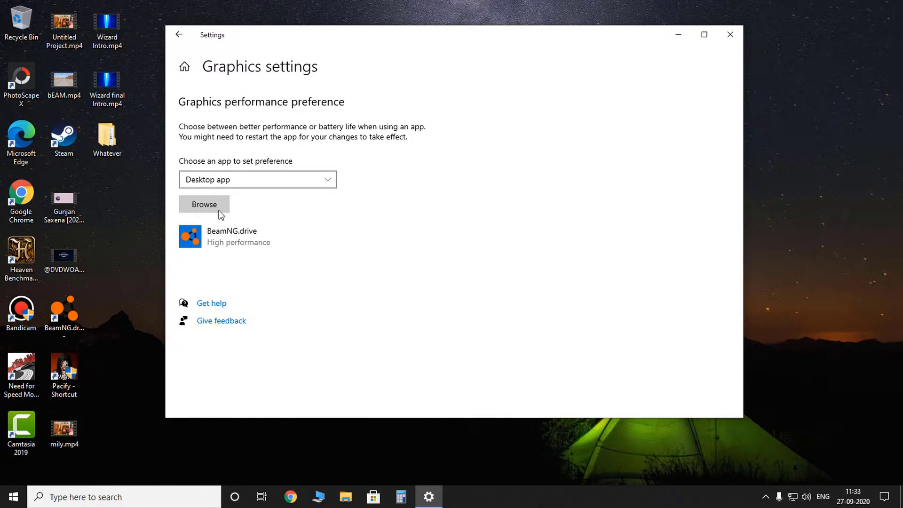
Step: Keep Desktop app and browse to F:\BeamNG.drive\BeamNG.drive.v0.20.2.0\BeamNG.drive
click(225, 183)
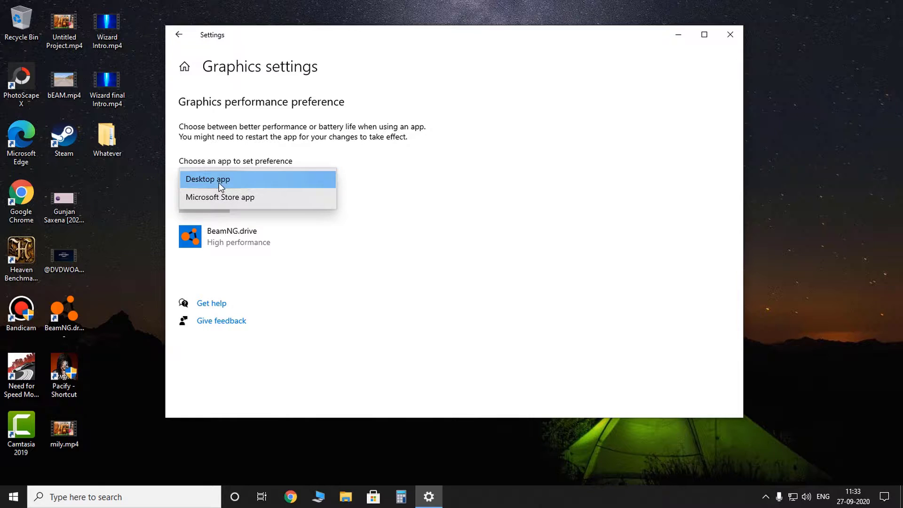
click(176, 180)
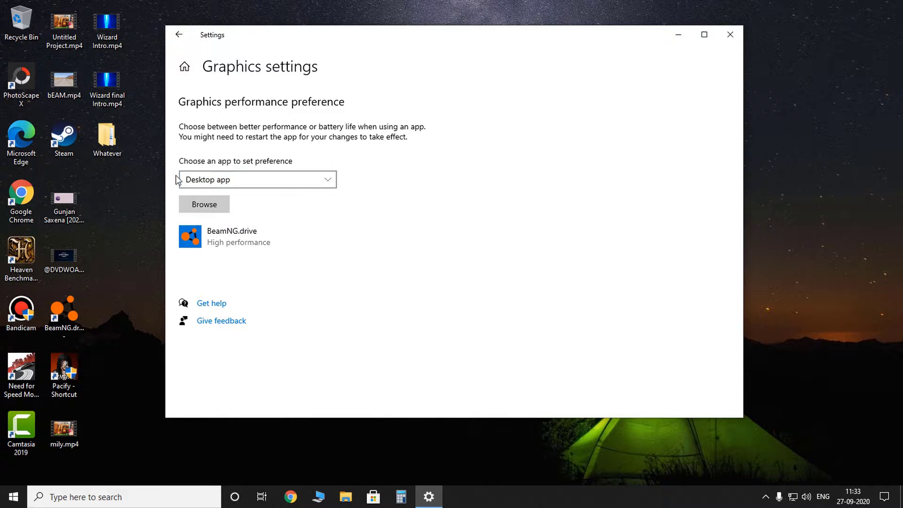
click(199, 209)
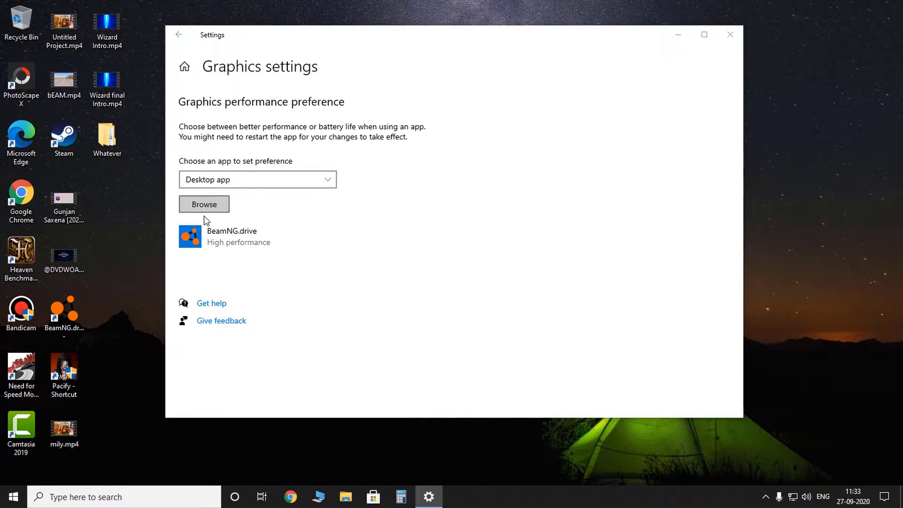
scroll(248, 209, down, 3)
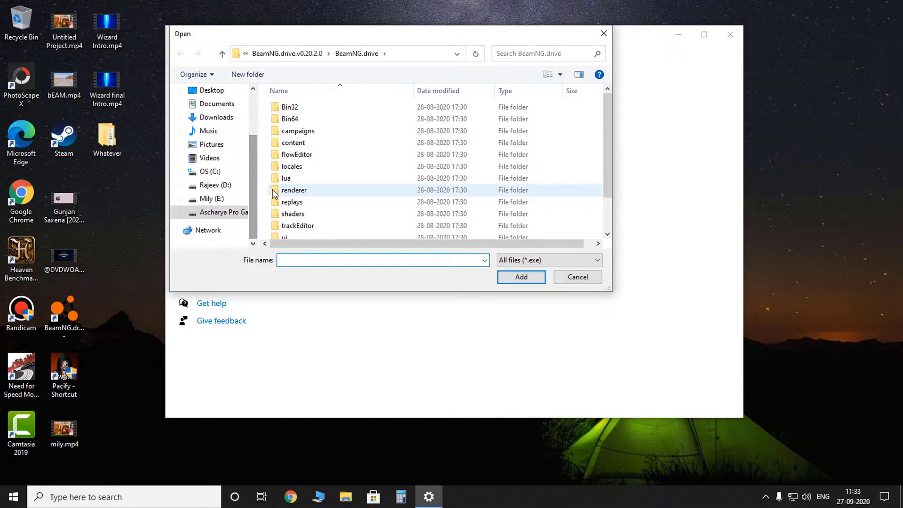
click(243, 213)
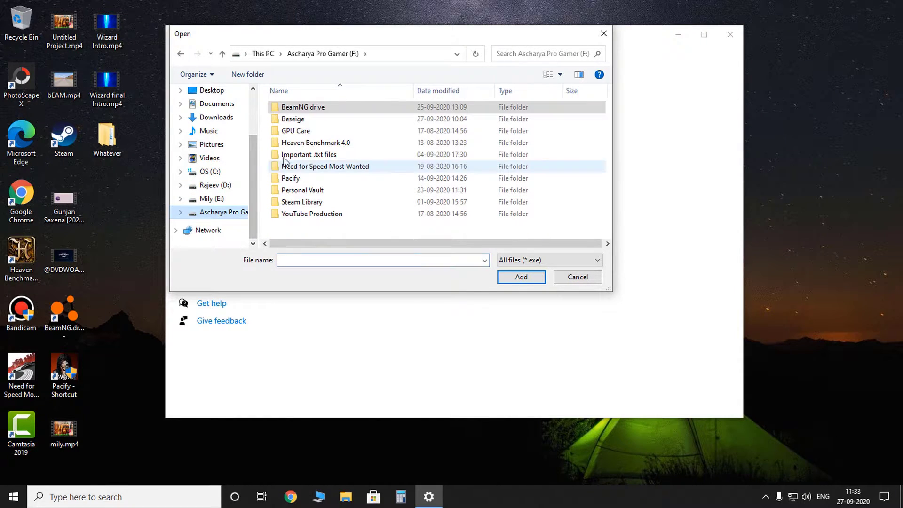
double_click(301, 111)
double_click(303, 109)
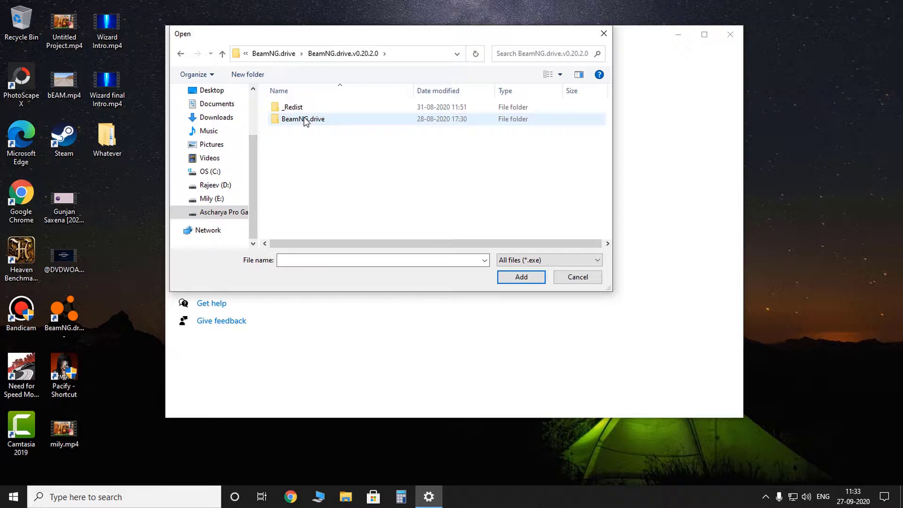
double_click(304, 117)
Step: Check the Bin32 folder, then return to the BeamNG.drive folder holding the executable
scroll(422, 185, down, 1)
scroll(369, 218, down, 1)
scroll(344, 204, up, 2)
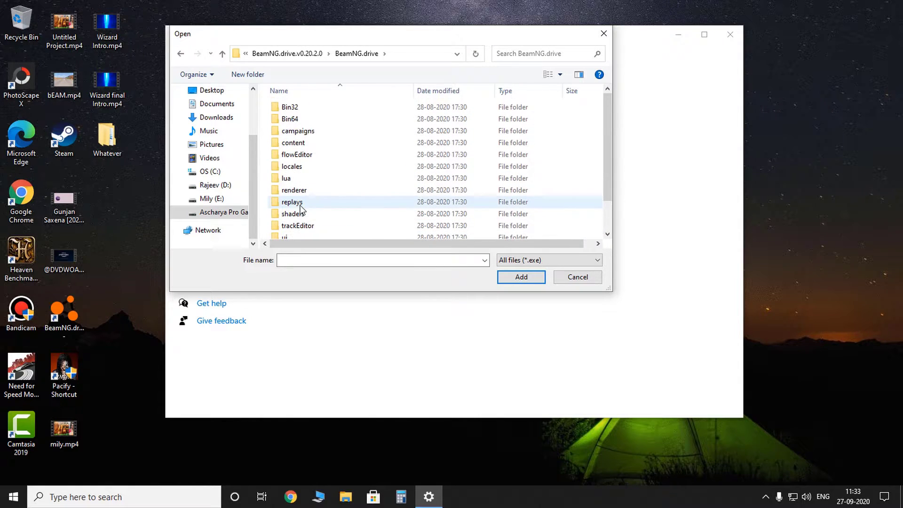
click(292, 109)
double_click(291, 109)
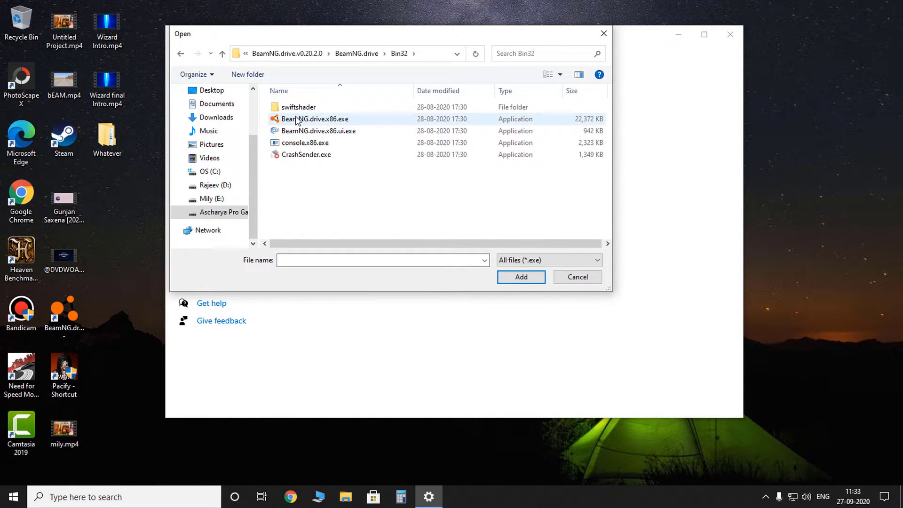
click(222, 54)
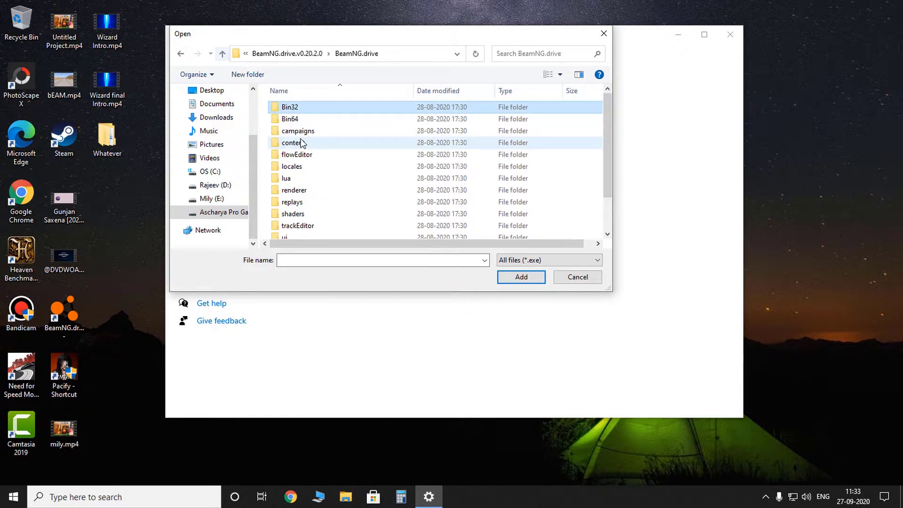
scroll(297, 151, down, 2)
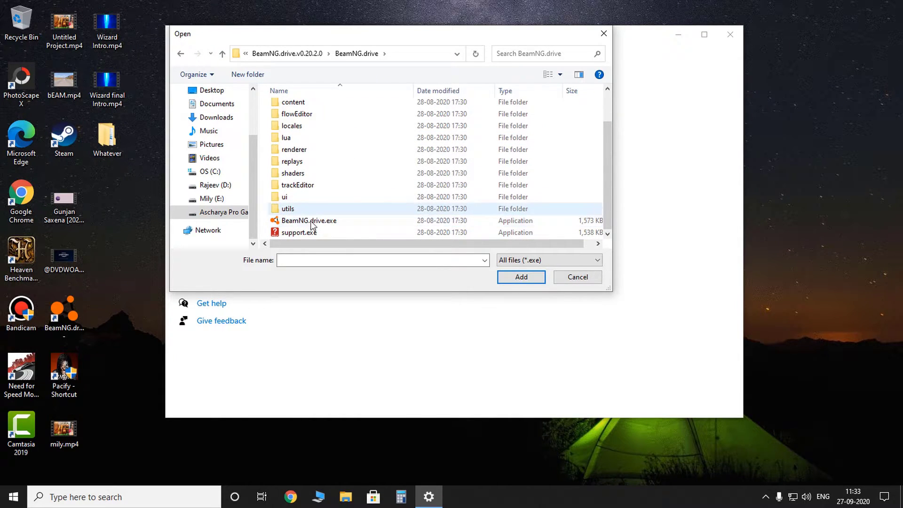
Step: Add BeamNG.drive.exe and save its preference as High performance (NVIDIA GeForce GT 730)
click(521, 277)
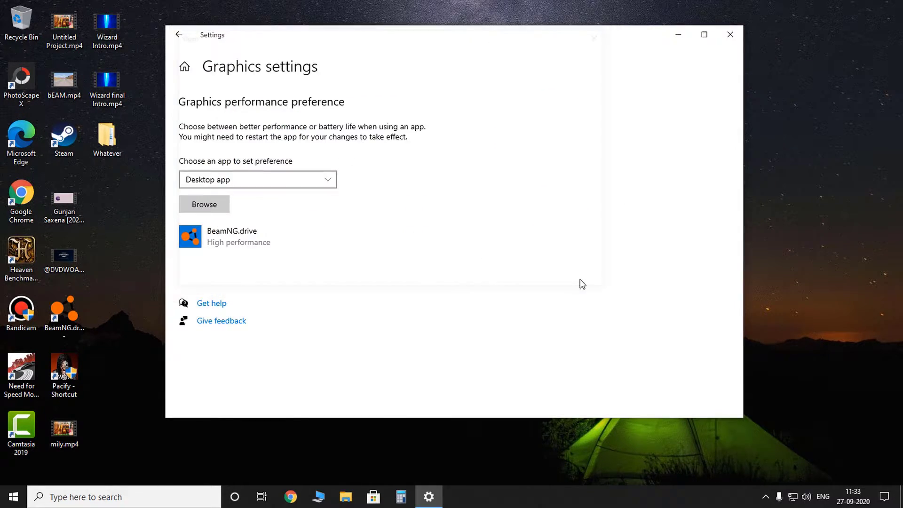
click(228, 245)
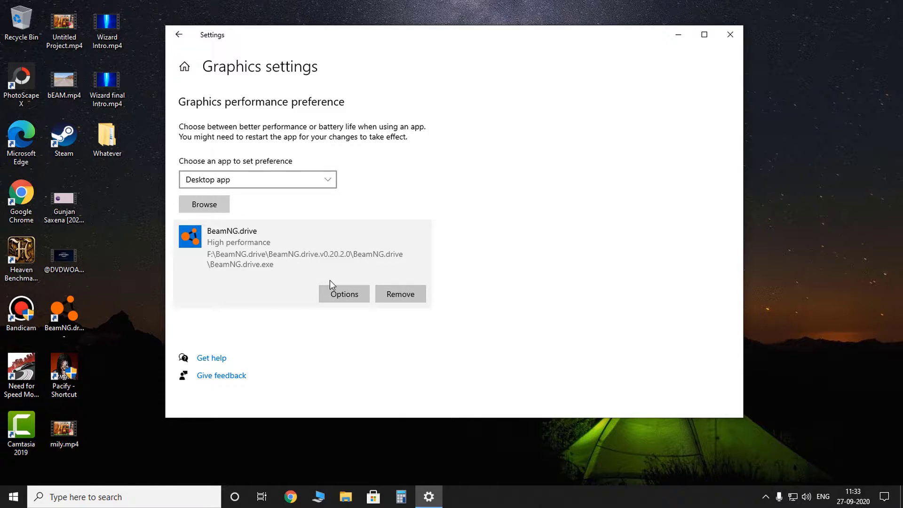
click(342, 298)
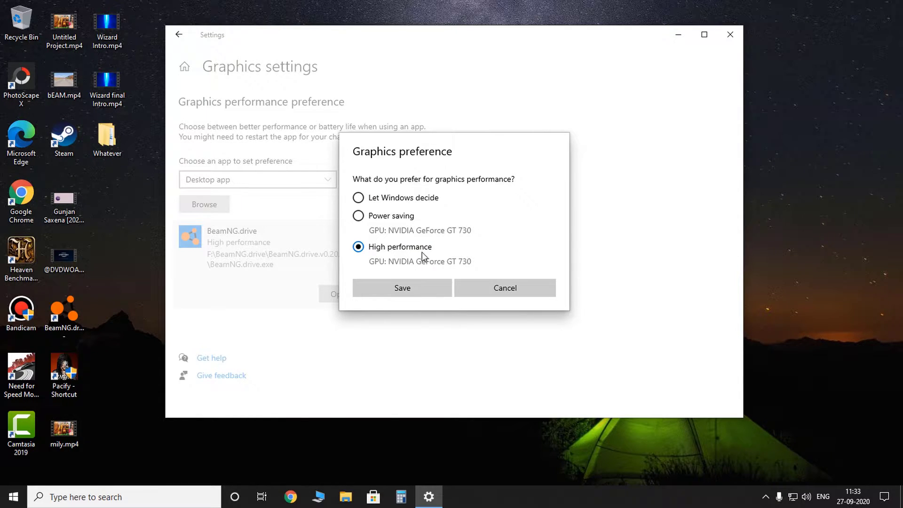
click(426, 287)
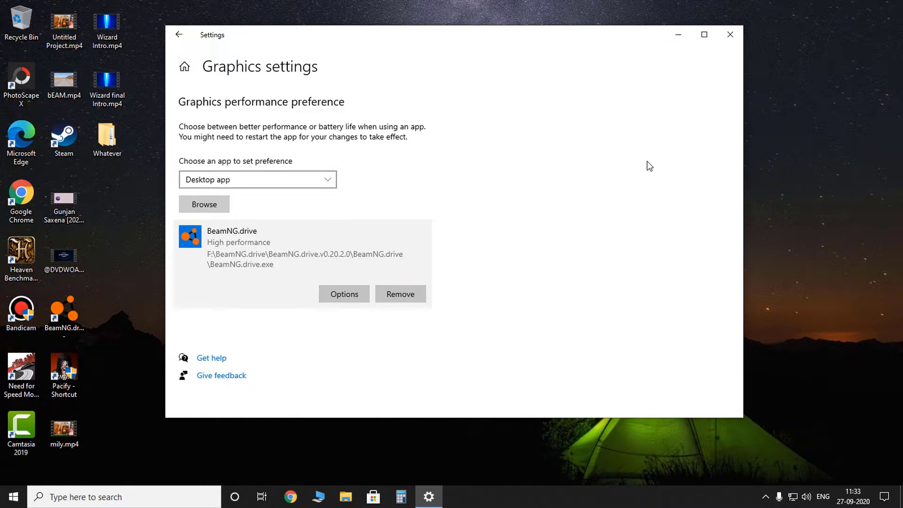
Step: Close Settings and open Documents\BeamNG.drive\settings\game-settings.ini in Notepad
click(728, 35)
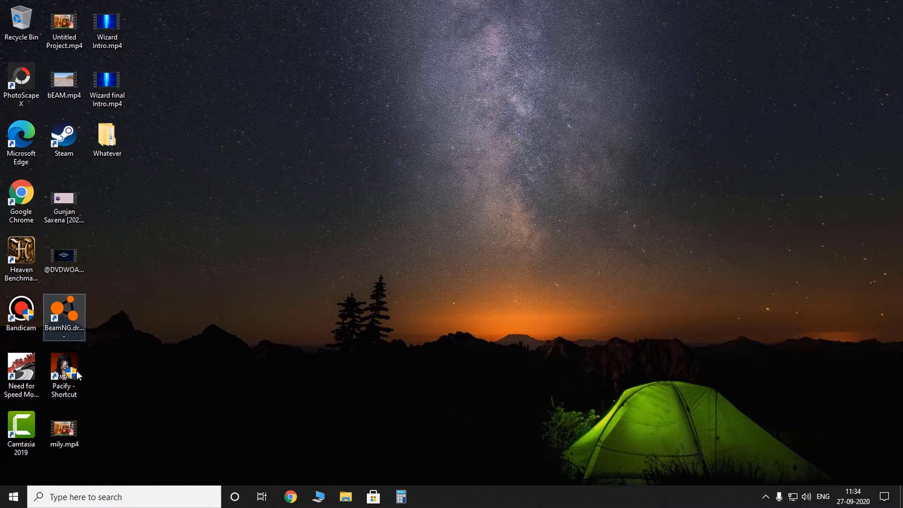
click(346, 497)
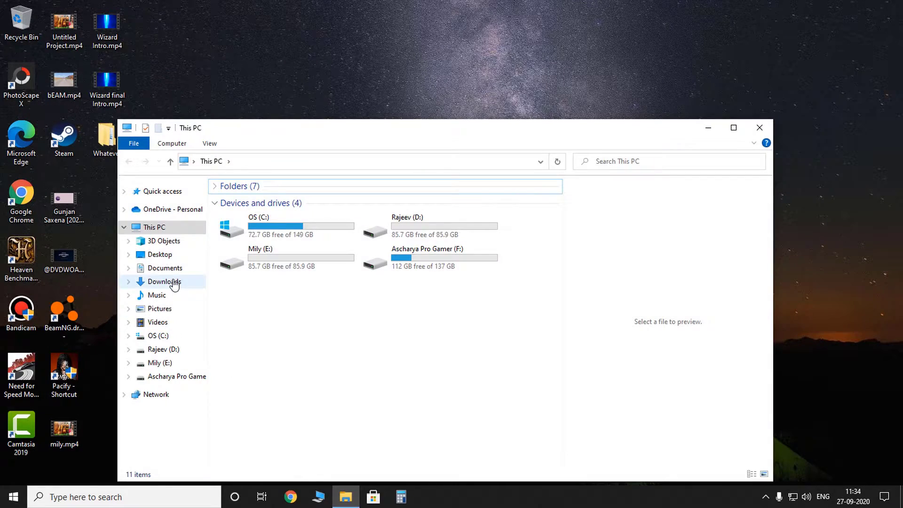
click(153, 268)
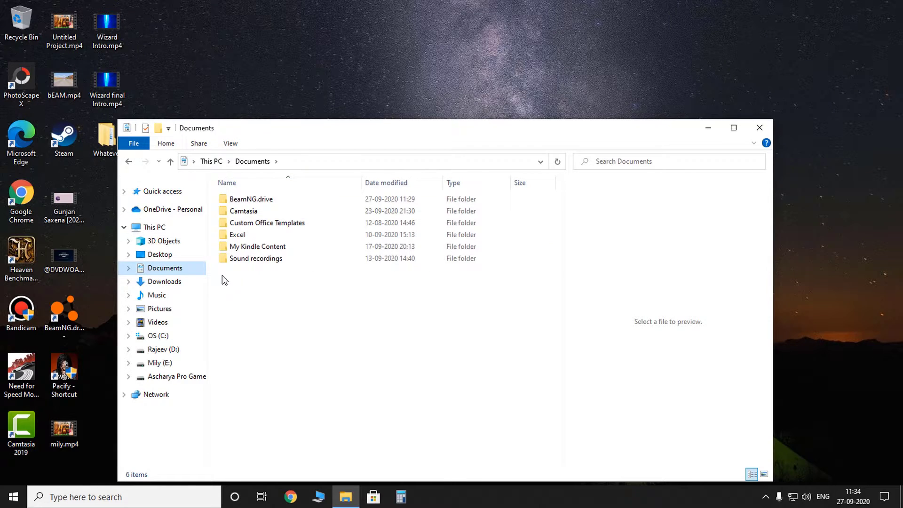
double_click(258, 201)
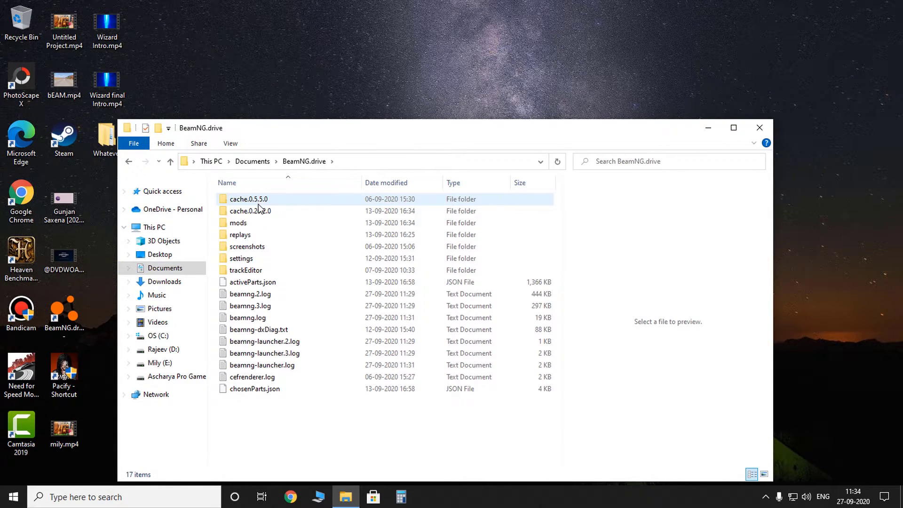
double_click(246, 261)
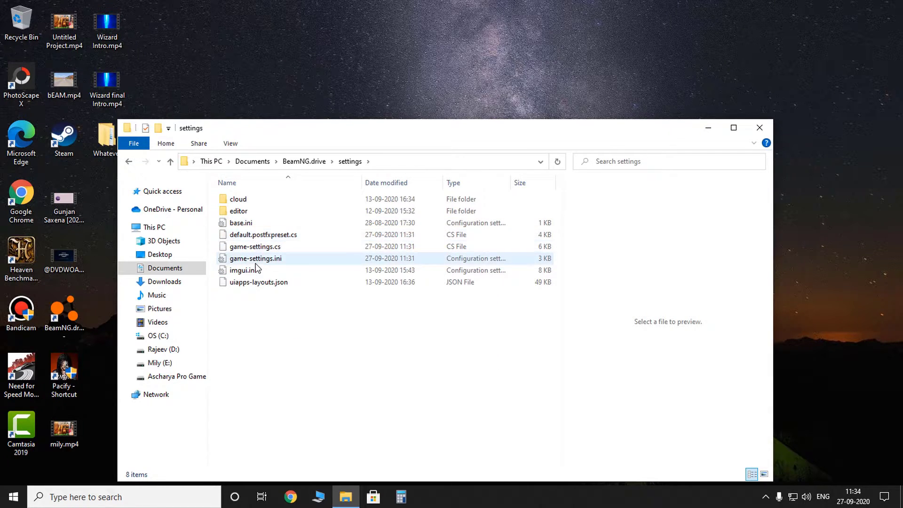
double_click(256, 259)
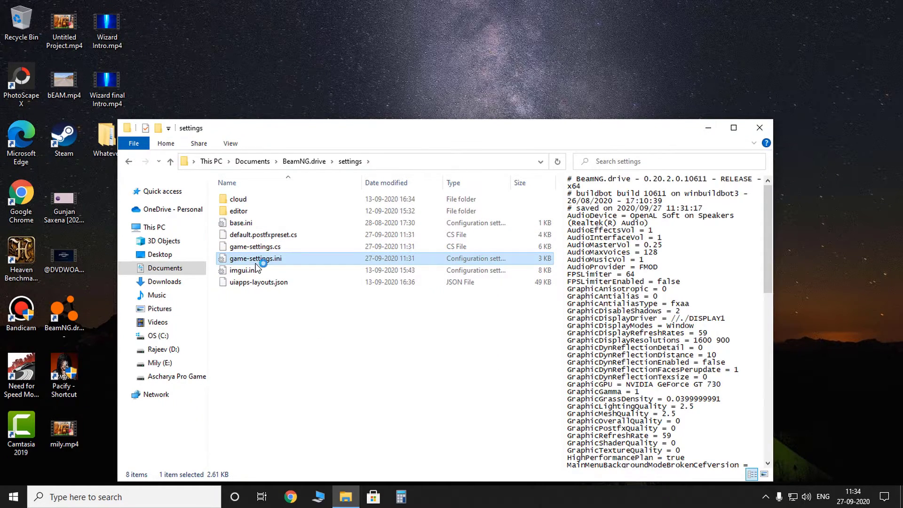
Step: Review game-settings.ini's graphics values, confirming FPSLimiterEnabled = false, then close Notepad and Explorer
drag(285, 133, 258, 80)
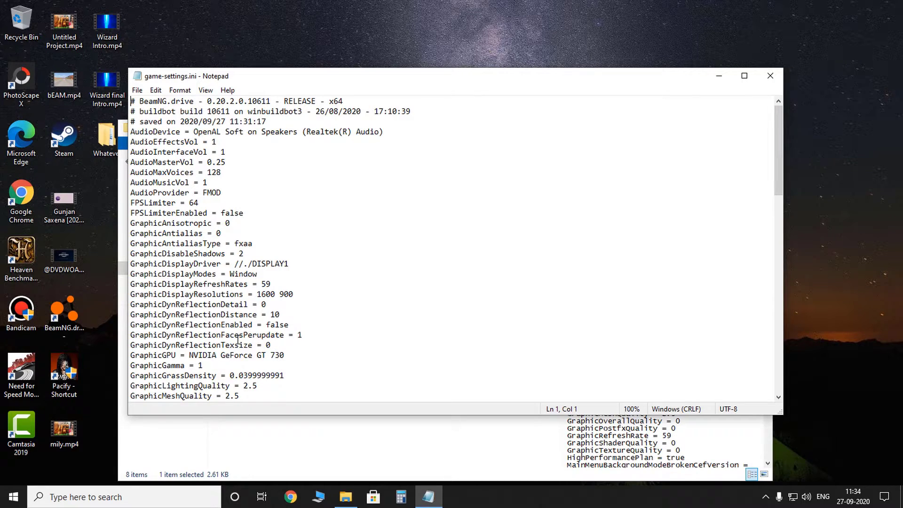
scroll(237, 339, down, 4)
scroll(223, 294, up, 4)
scroll(150, 317, down, 4)
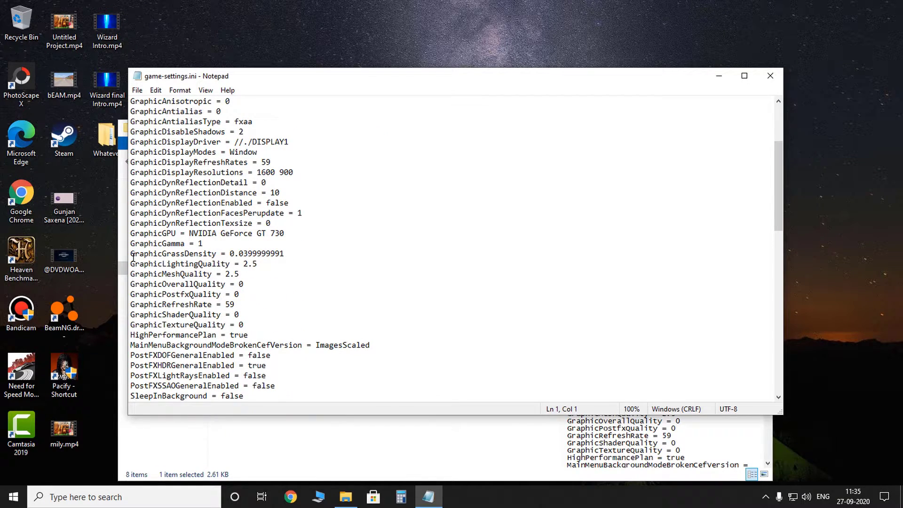
scroll(137, 254, up, 4)
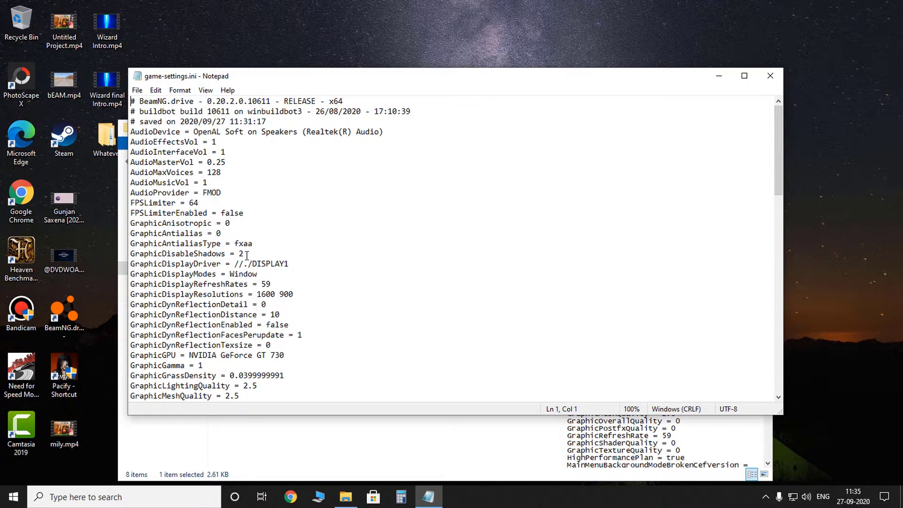
scroll(236, 253, down, 1)
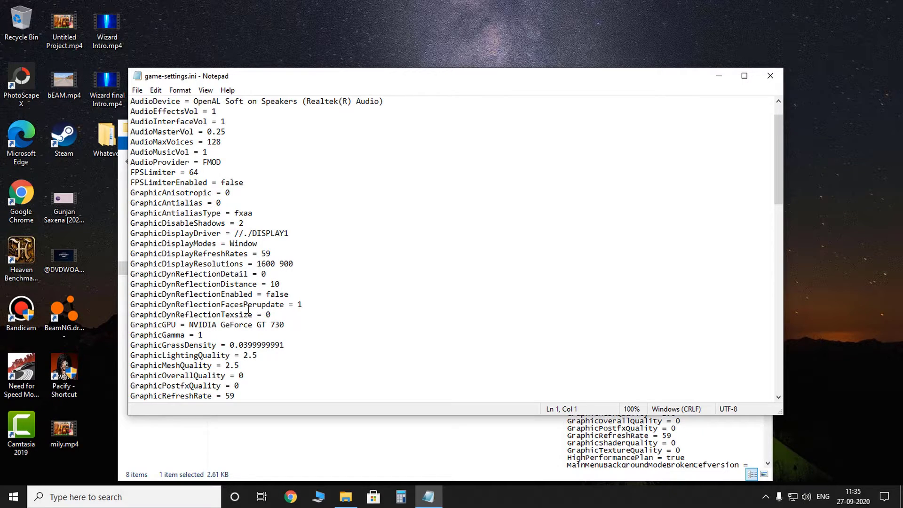
drag(299, 77, 289, 122)
scroll(232, 295, down, 3)
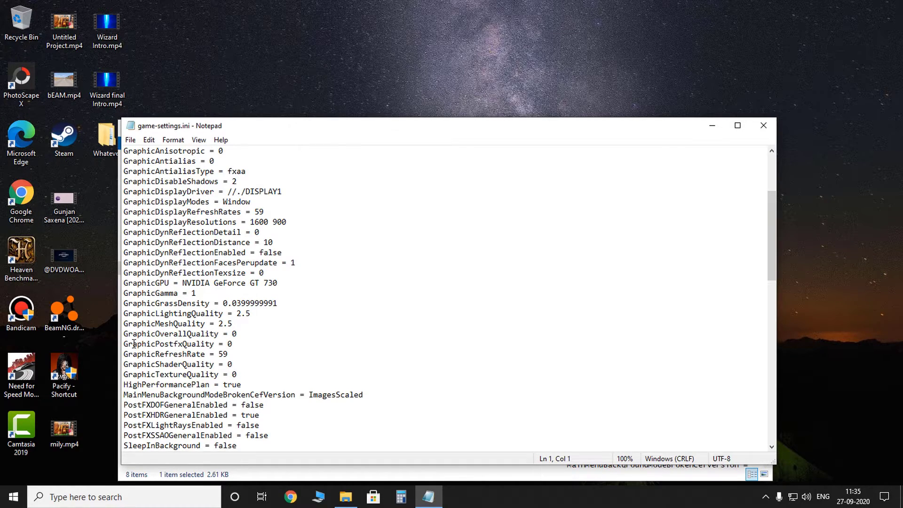
scroll(134, 344, down, 8)
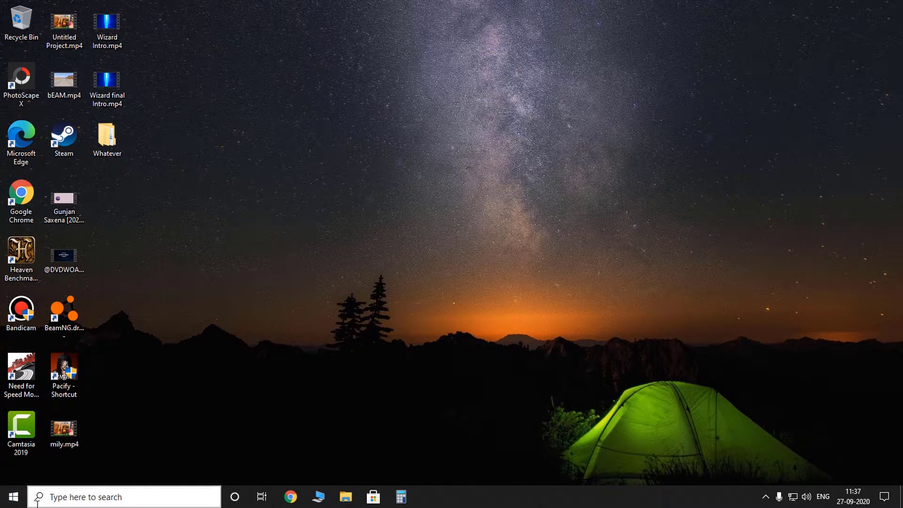
Step: Reach Performance Options from the Win+X menu via System info and Advanced system settings
right_click(3, 501)
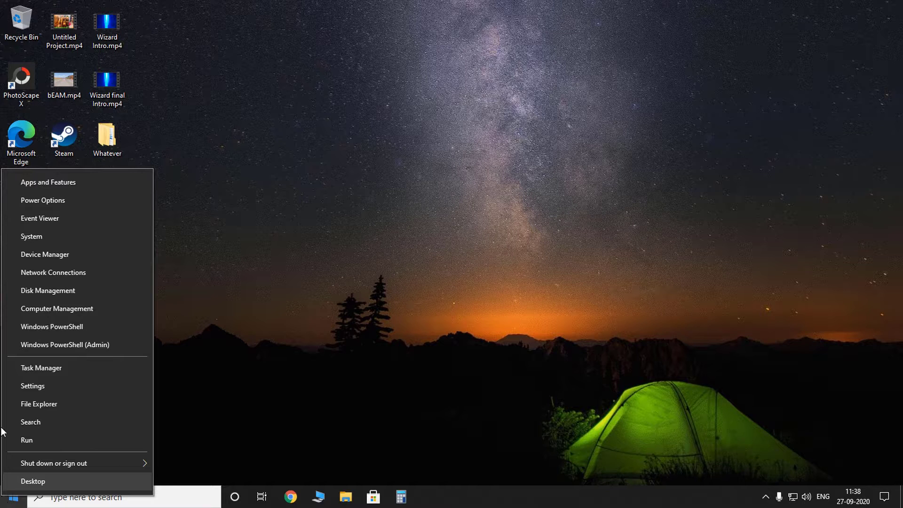
click(13, 239)
scroll(365, 268, down, 10)
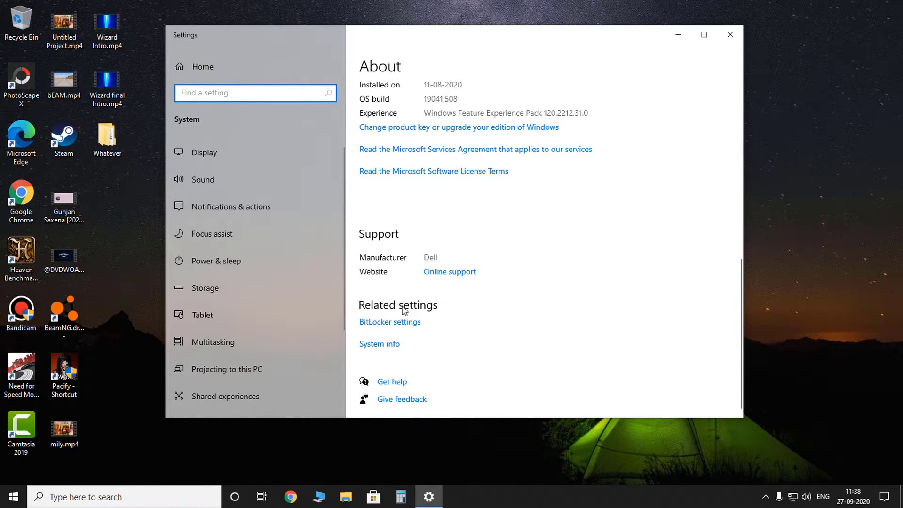
click(390, 346)
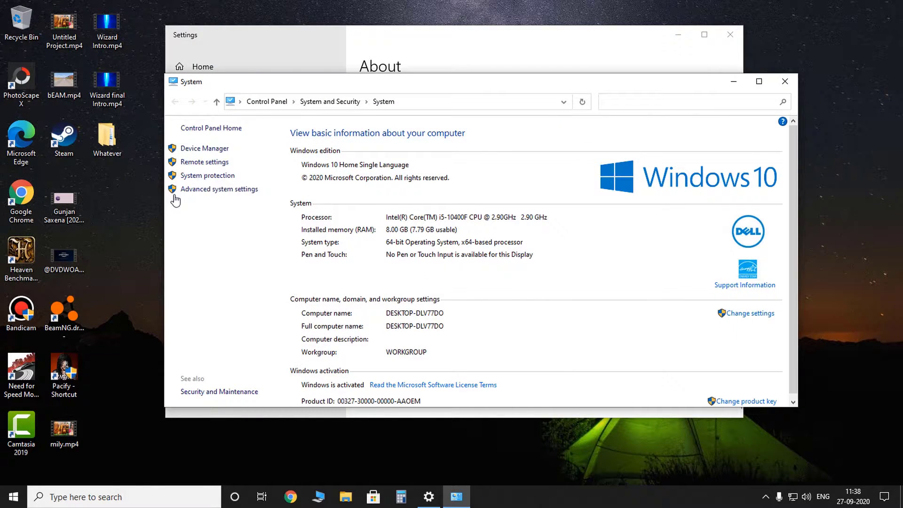
click(202, 189)
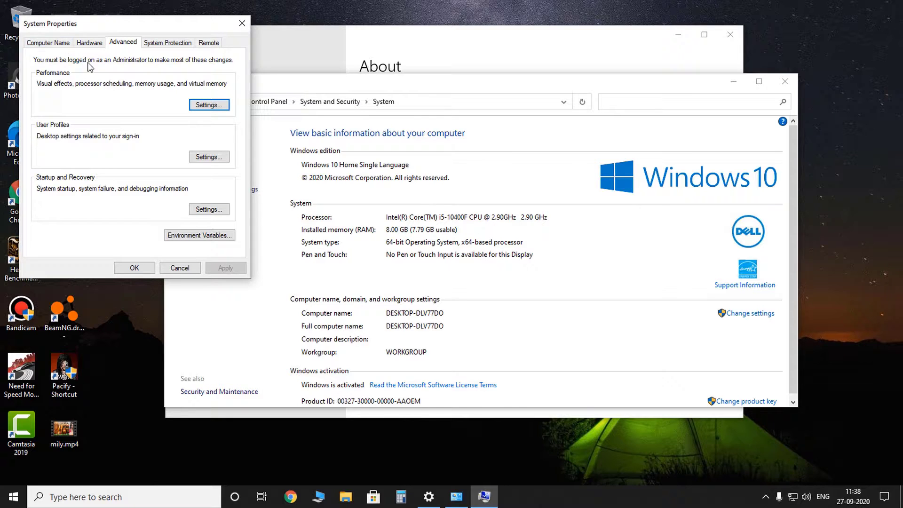
click(204, 112)
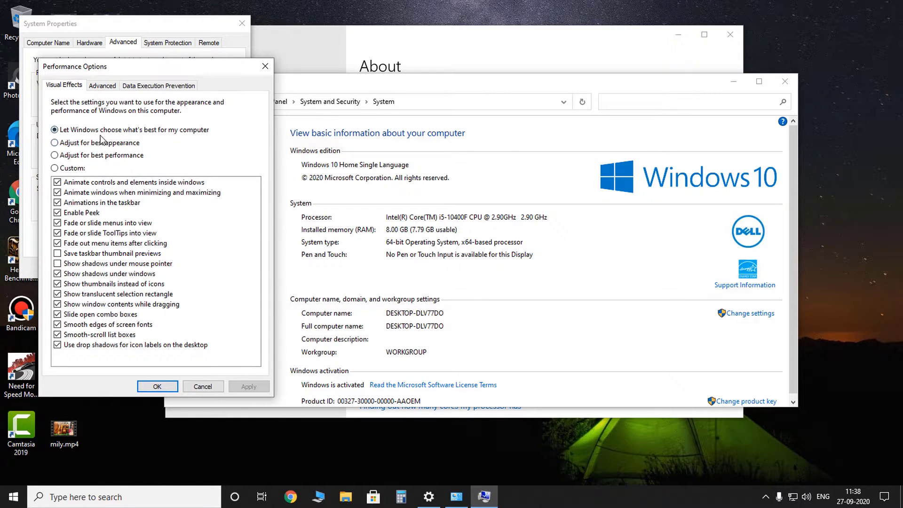
Step: Apply 'Adjust for best performance' to visual effects, then reopen Performance Options
click(55, 155)
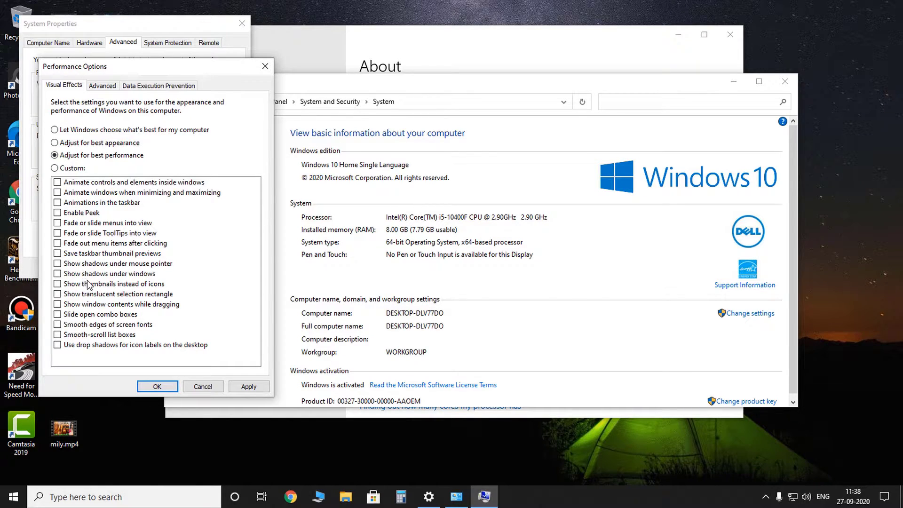
click(247, 386)
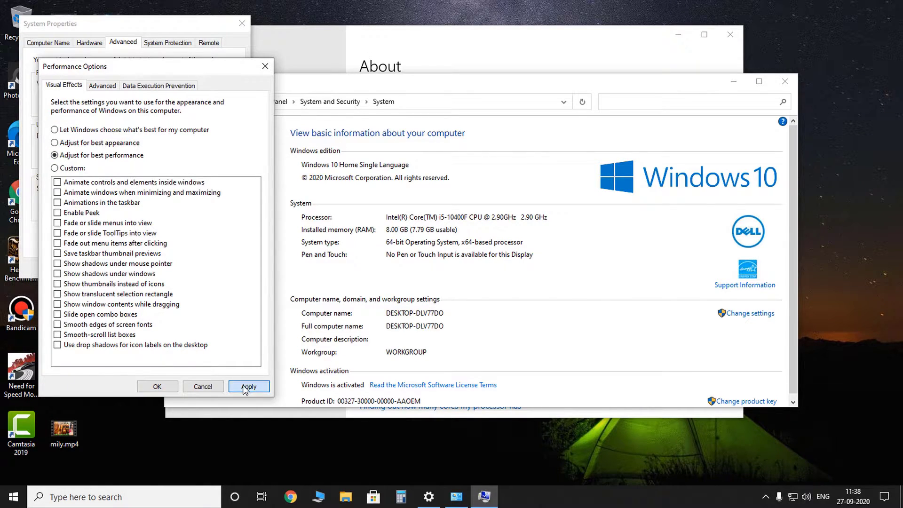
click(157, 386)
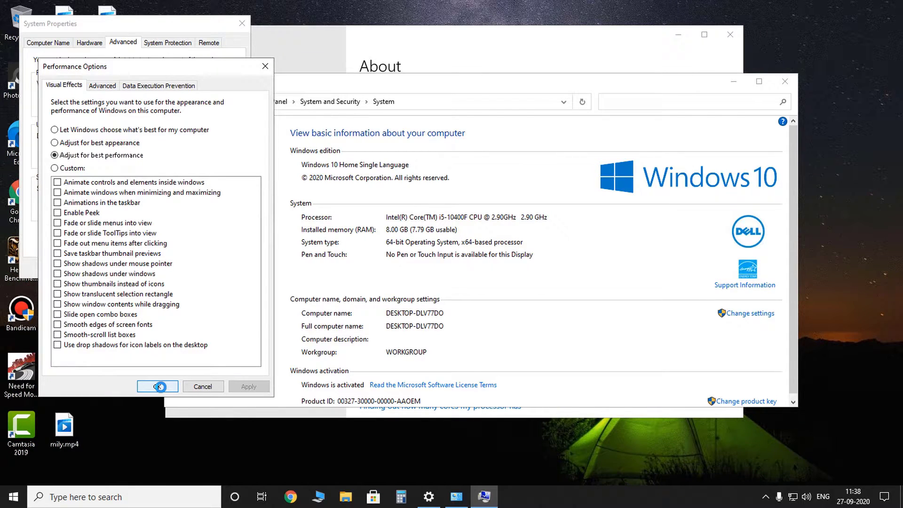
click(158, 387)
drag(141, 28, 405, 100)
drag(568, 149, 483, 143)
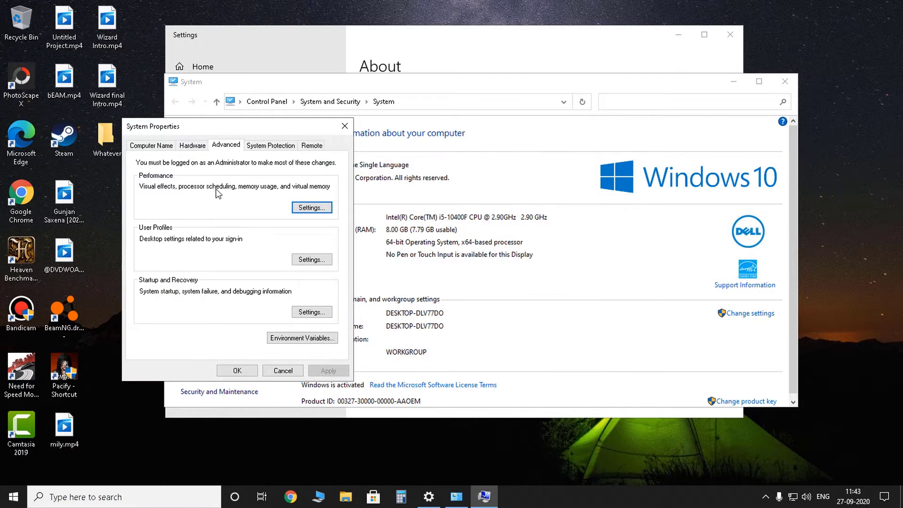
drag(216, 130, 388, 129)
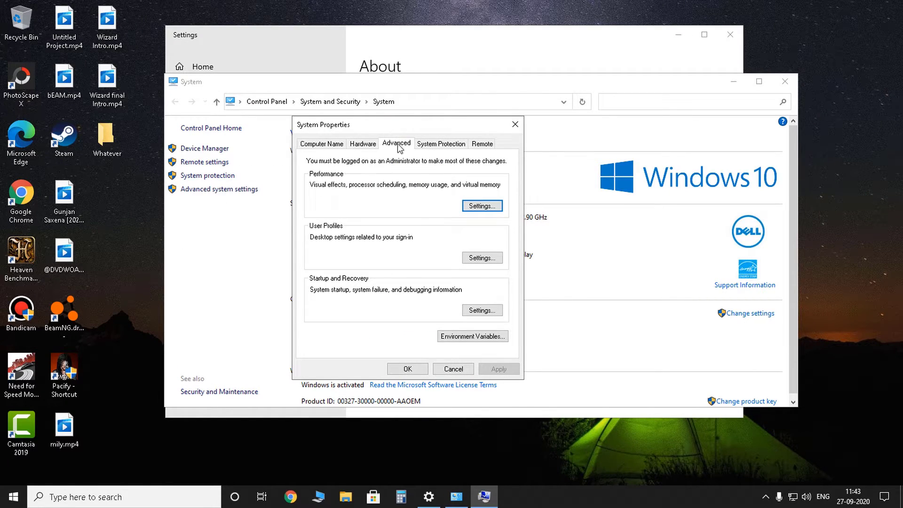
click(482, 206)
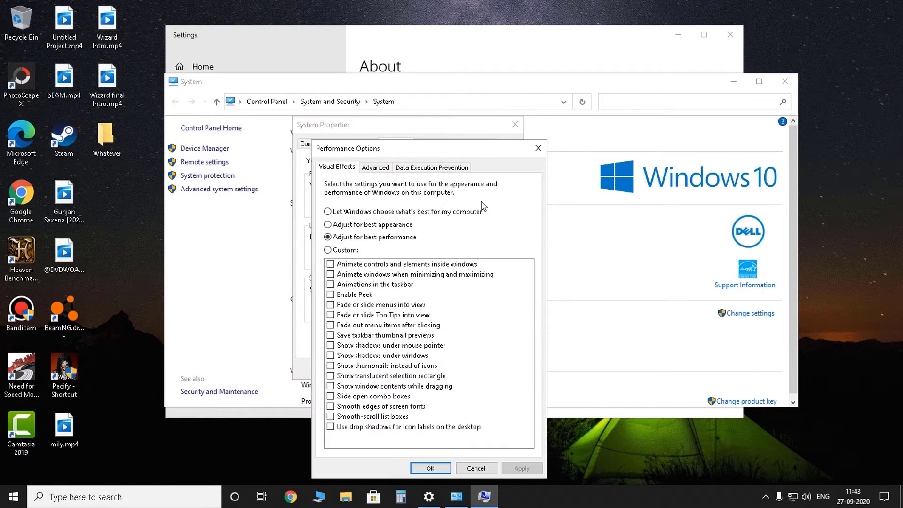
Step: Leave virtual memory on automatic paging file management for all drives and close the dialogs
click(374, 168)
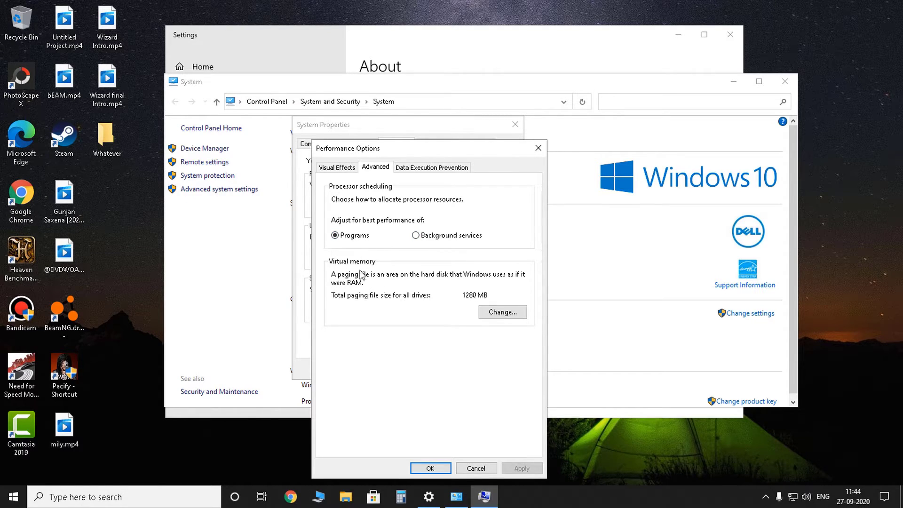
click(489, 313)
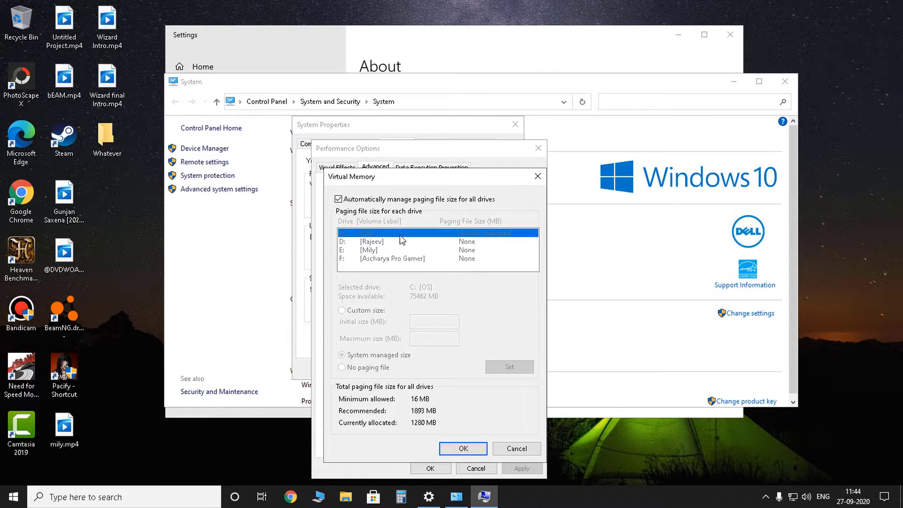
click(339, 199)
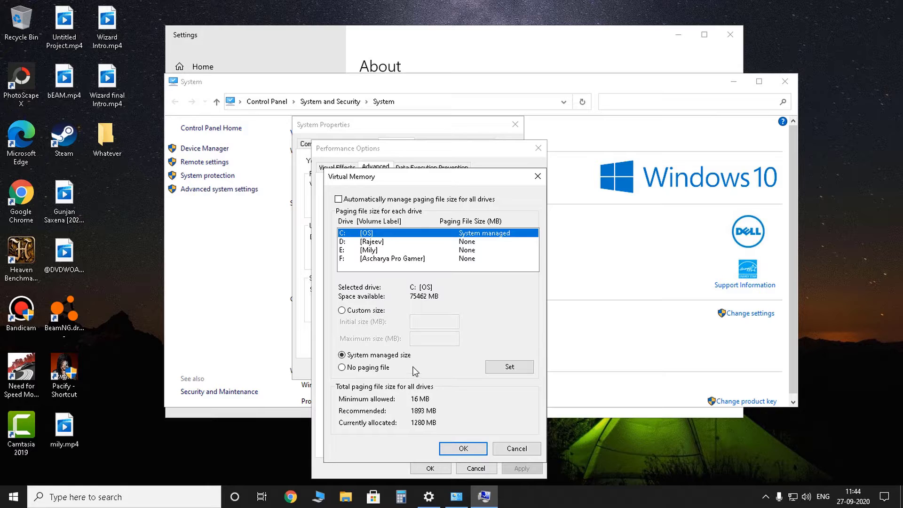
click(339, 199)
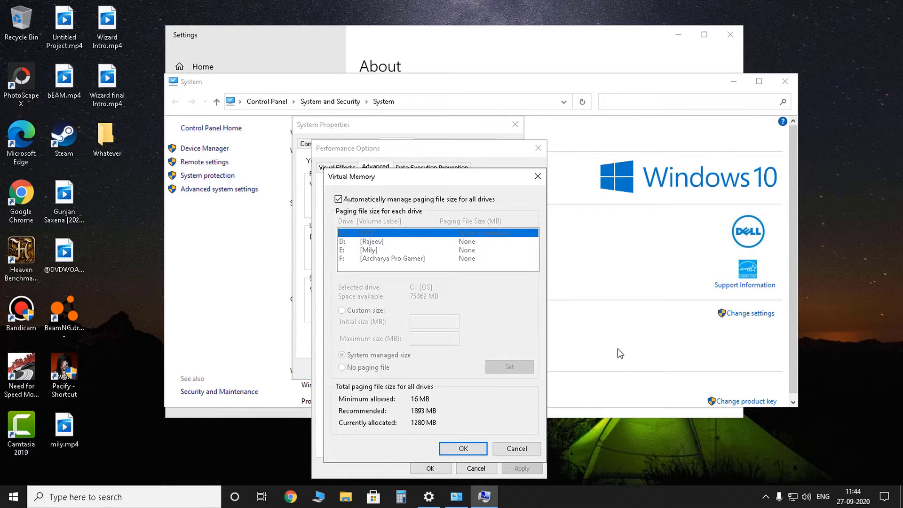
click(537, 176)
Step: Close System Properties, relaunch BeamNG.drive and pick Freeroam on the Utah, USA map
click(539, 148)
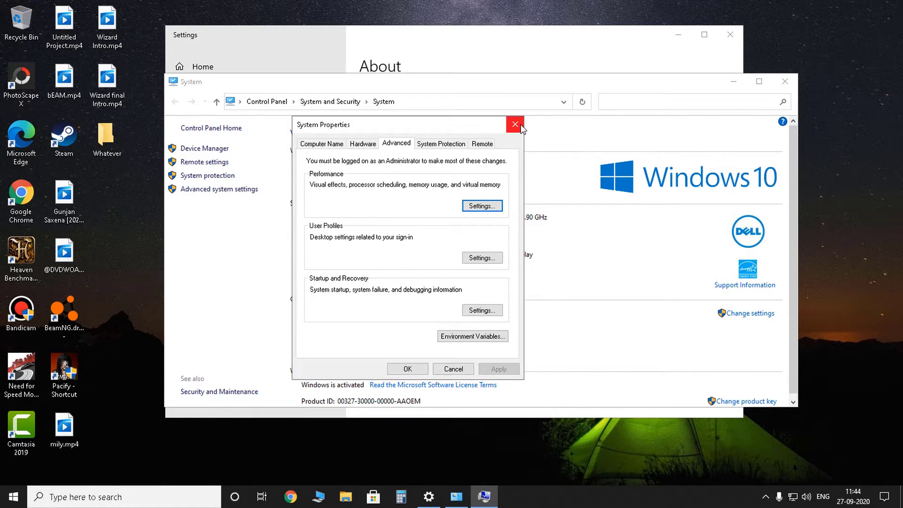
double_click(69, 314)
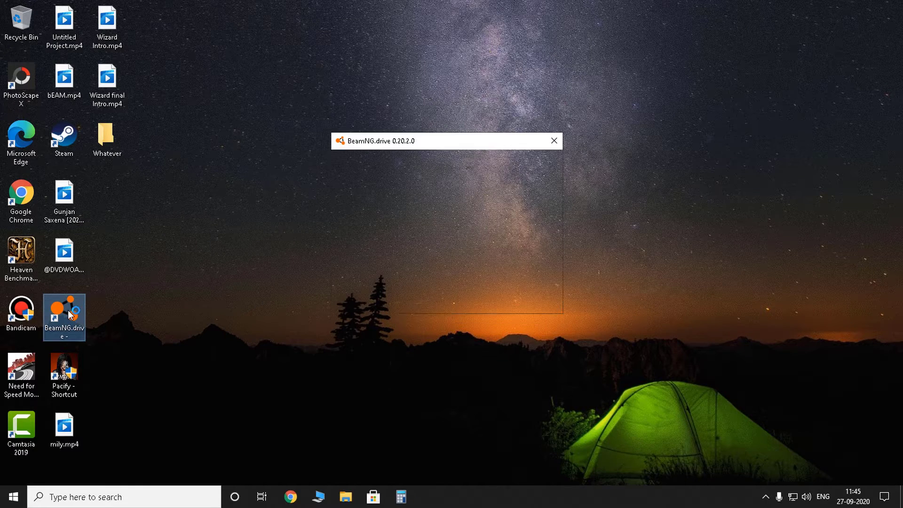
click(368, 212)
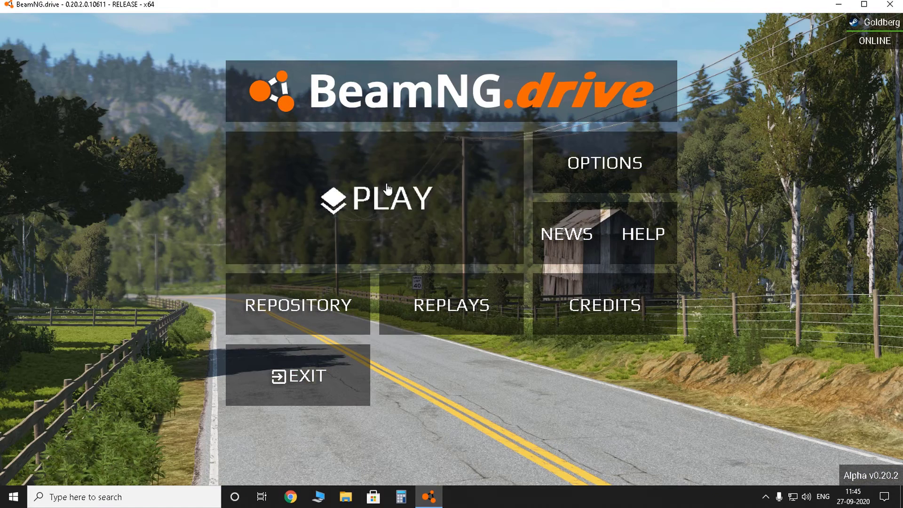
click(390, 189)
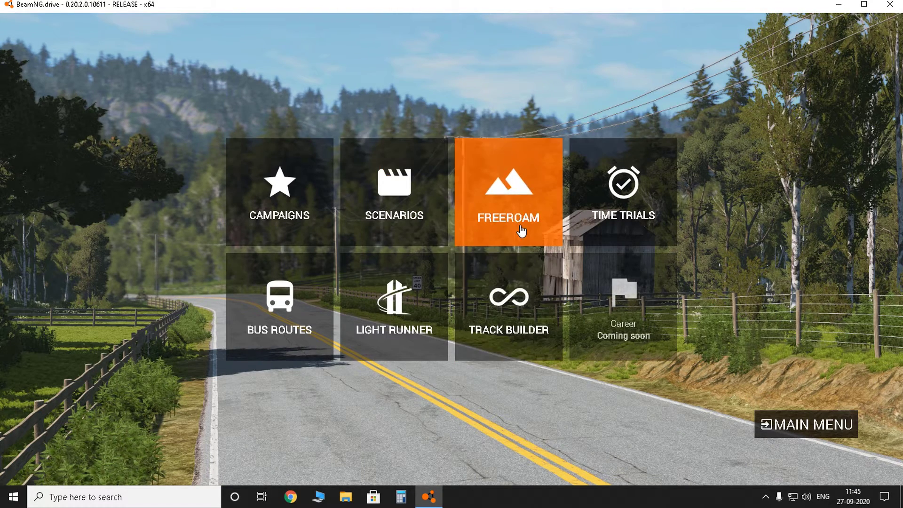
click(521, 230)
scroll(455, 298, down, 7)
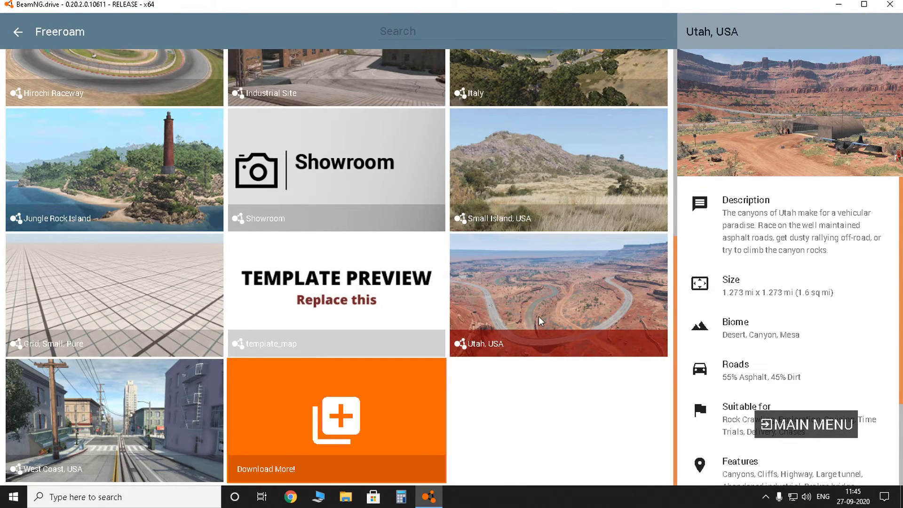
click(538, 316)
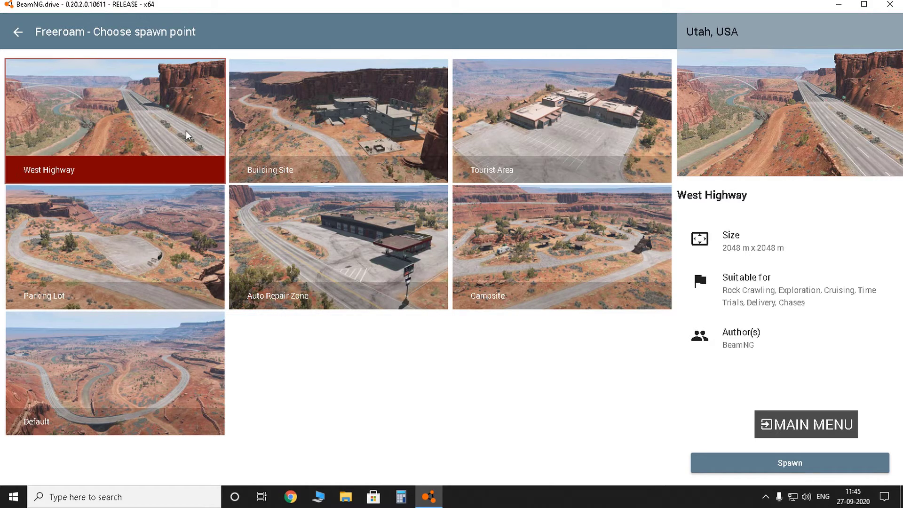
Step: Spawn the blue pickup at the West Highway point and accelerate it down the road
click(764, 470)
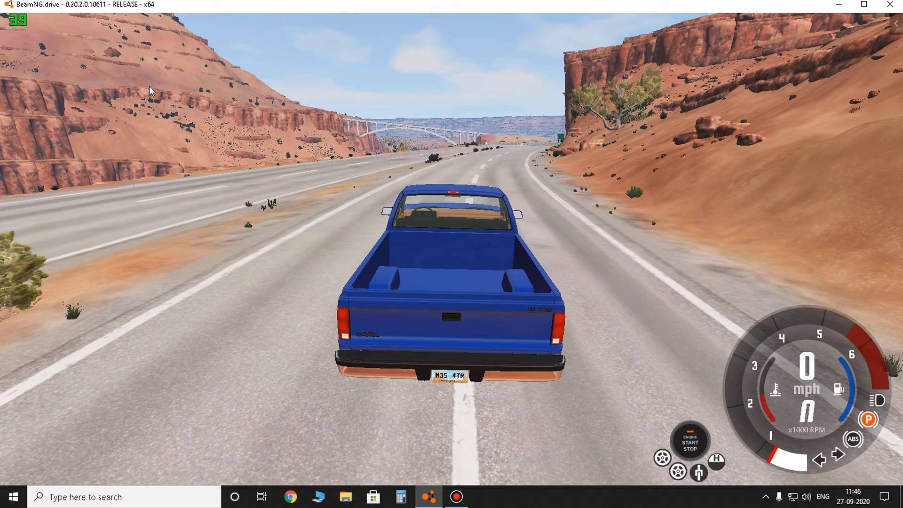
key(Up)
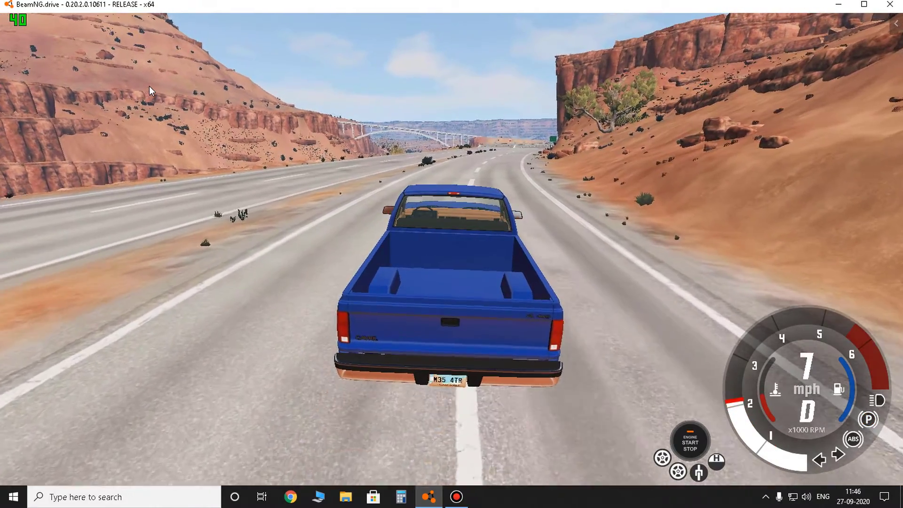
key(Up)
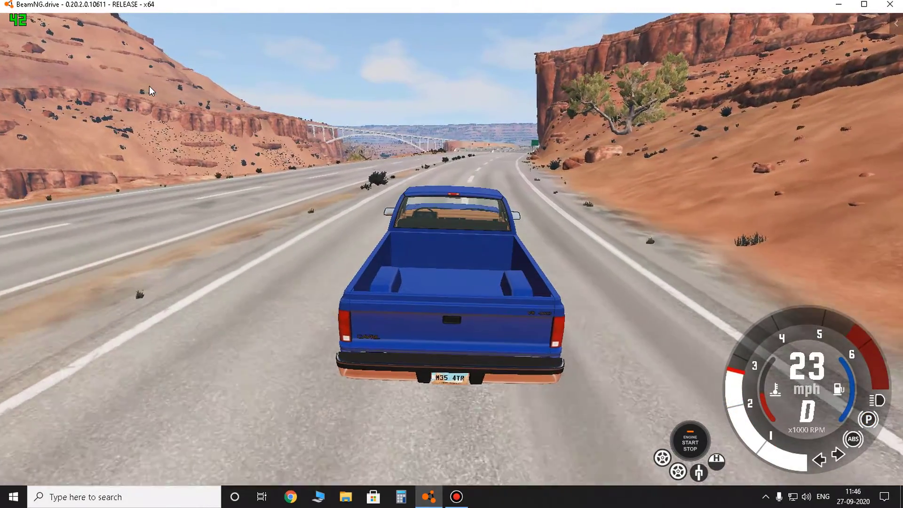
key(Up)
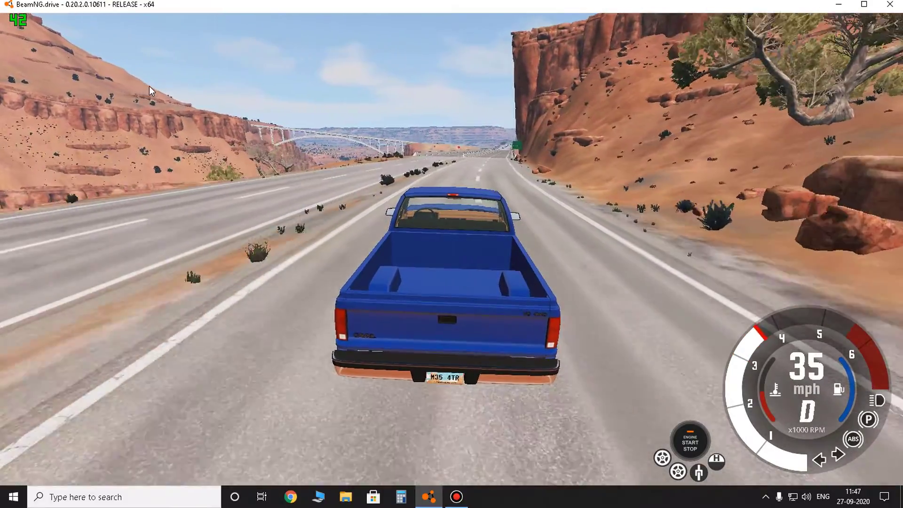
key(Up)
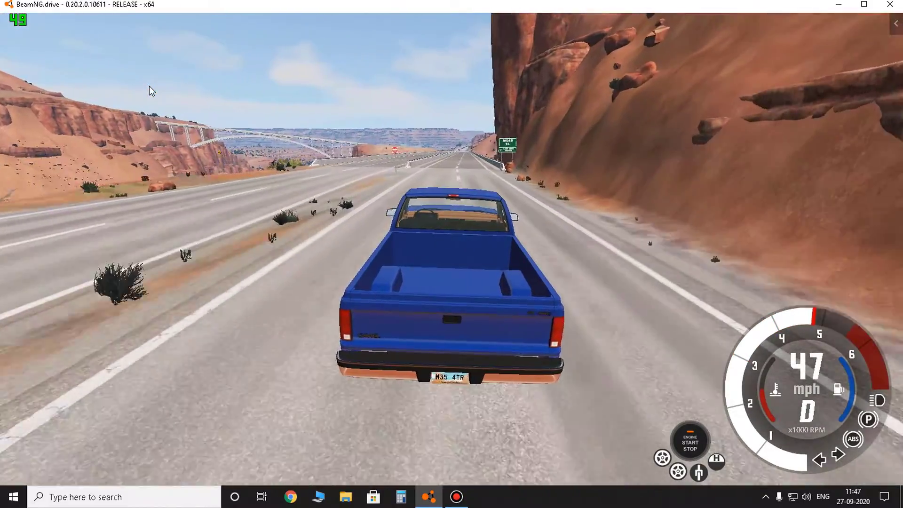
Step: Drive the pickup onto the bridge section, easing off then speeding up again, with FPS near 40
key(Down)
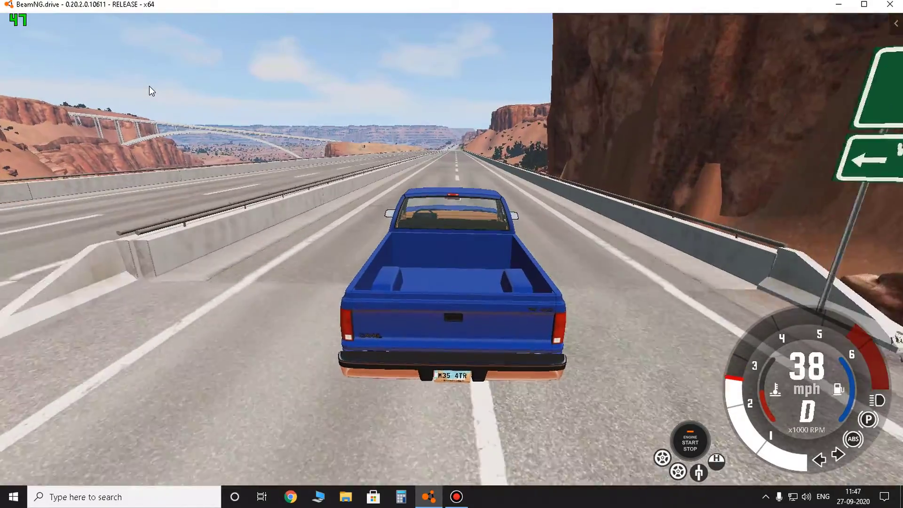
key(Up)
key(Down)
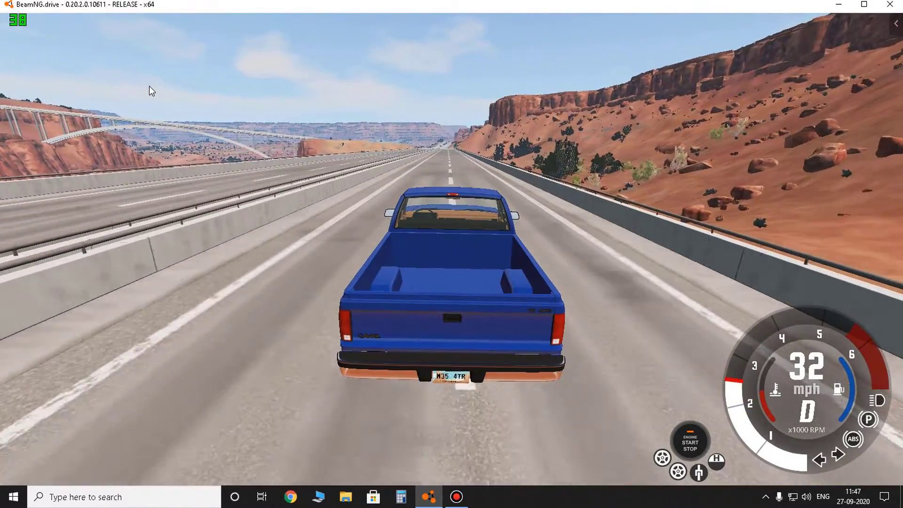
key(Up)
key(Up)
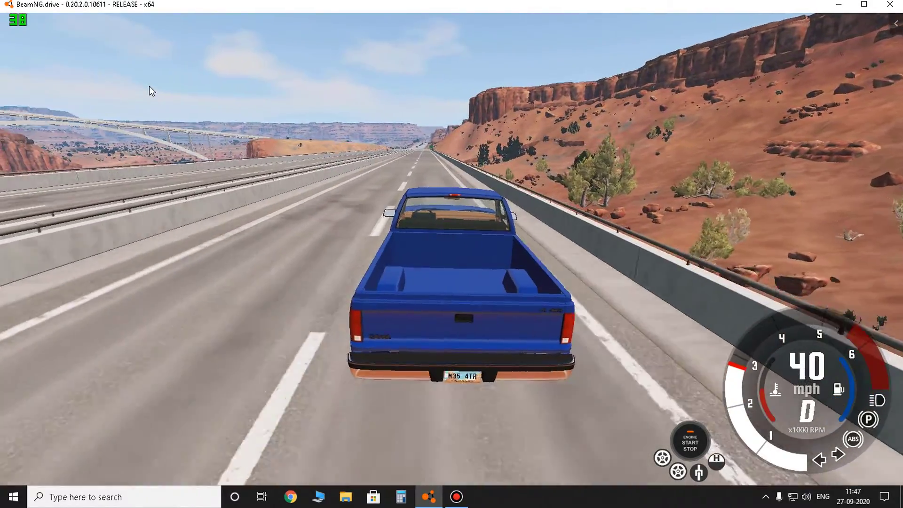
Step: Switch to the FCV race car and accelerate it along the highway past 100 mph
key(Up)
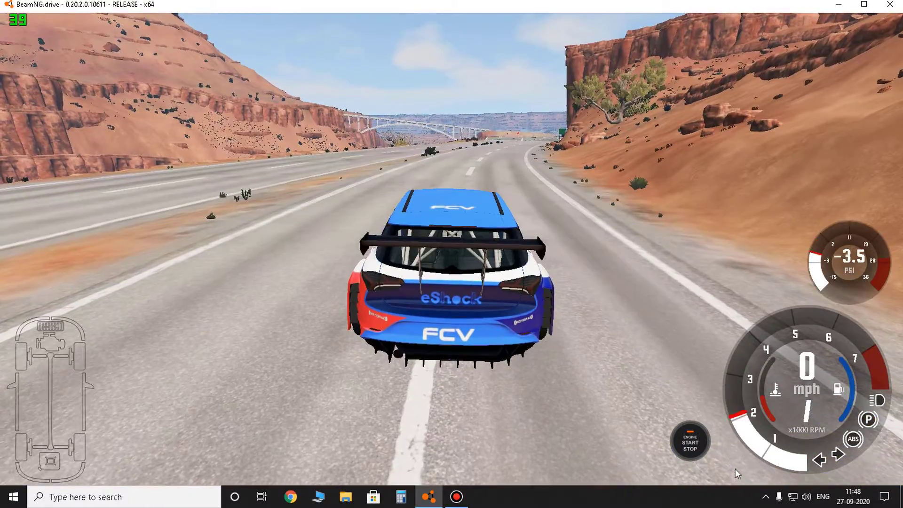
key(Up)
key(Up)
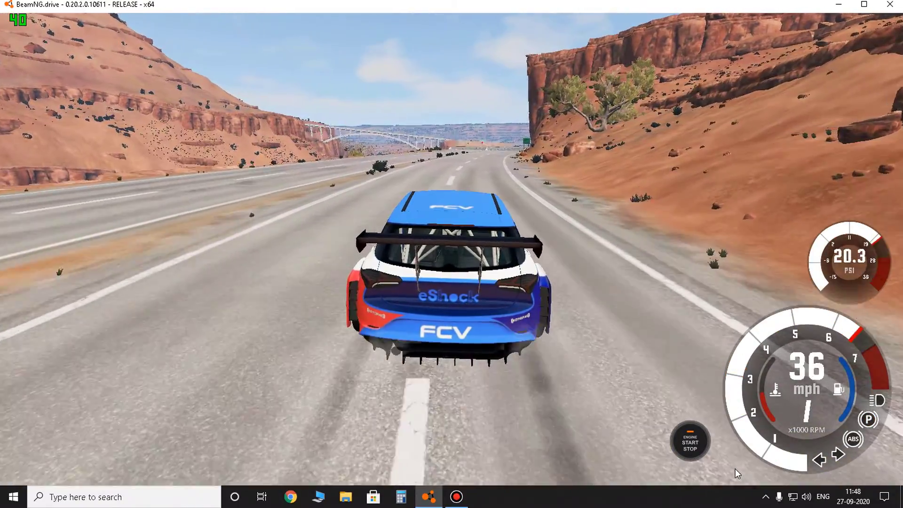
key(Up)
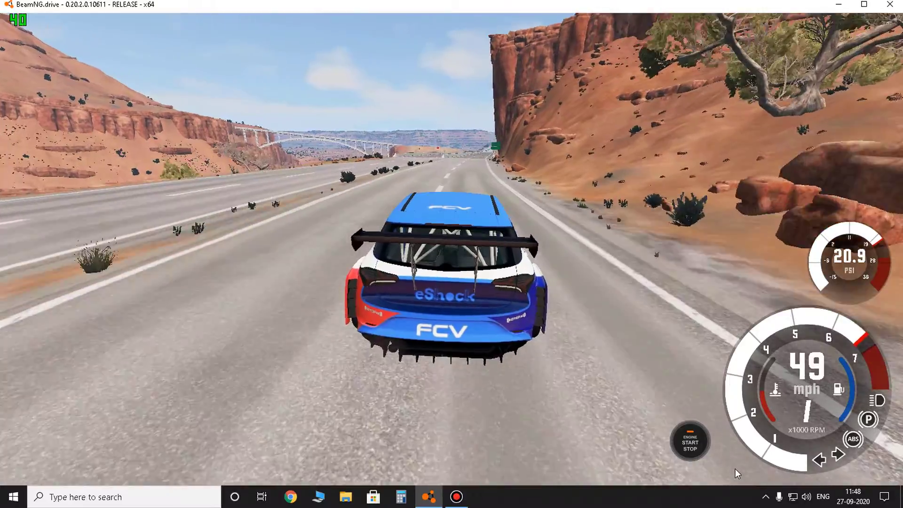
key(Up)
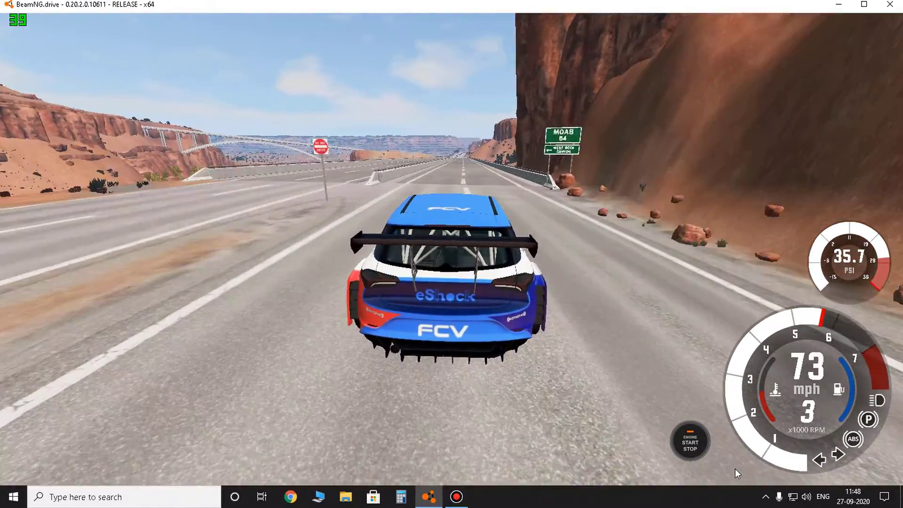
key(Up)
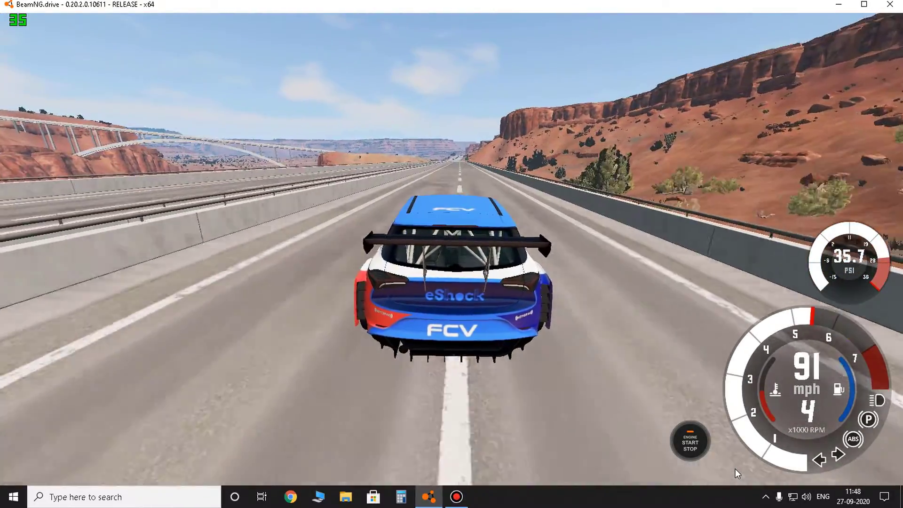
key(Up)
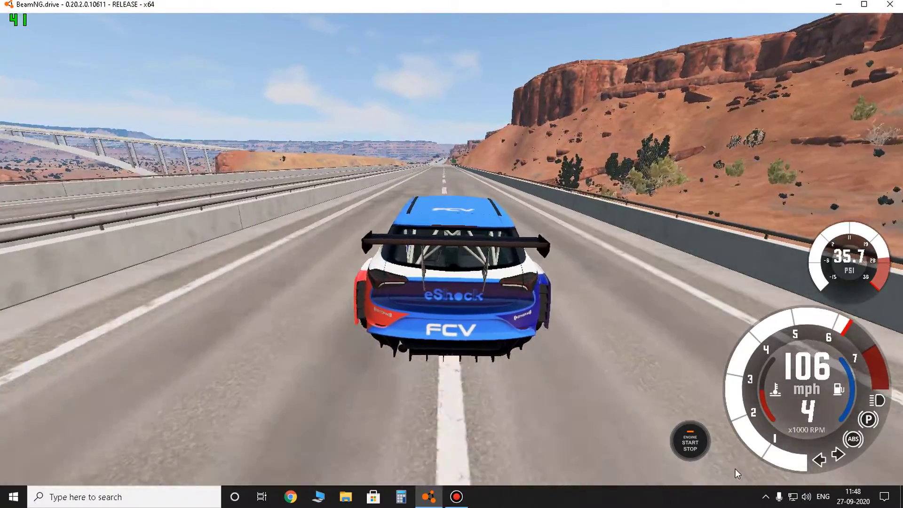
key(Up)
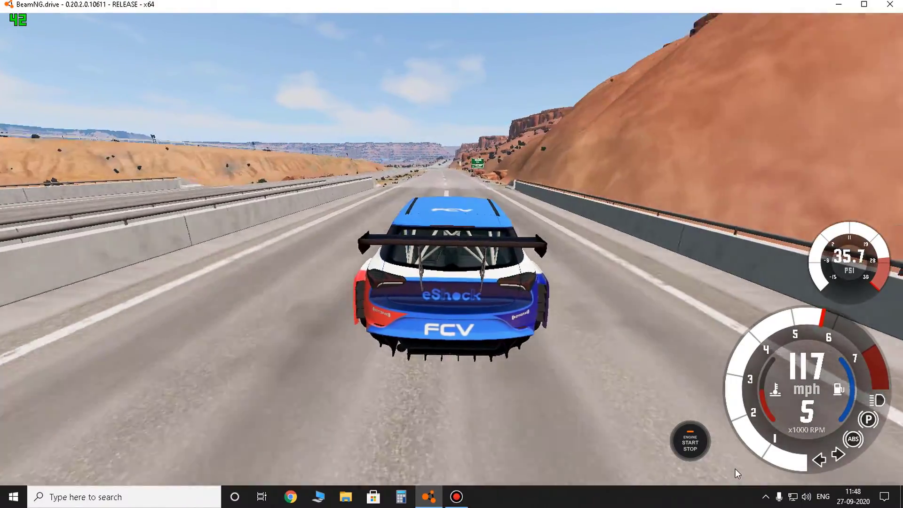
Step: Swerve the race car sideways at high speed, then straighten it and speed up
key(Left)
key(Down)
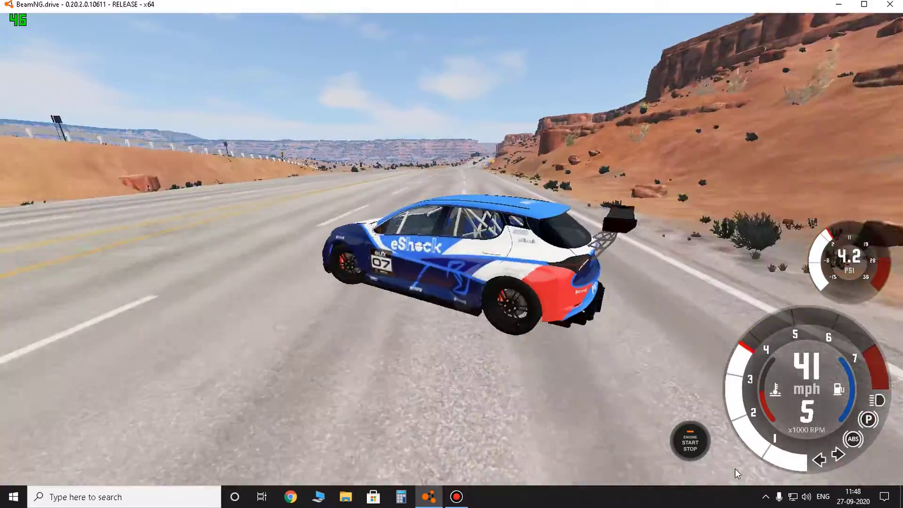
key(Up)
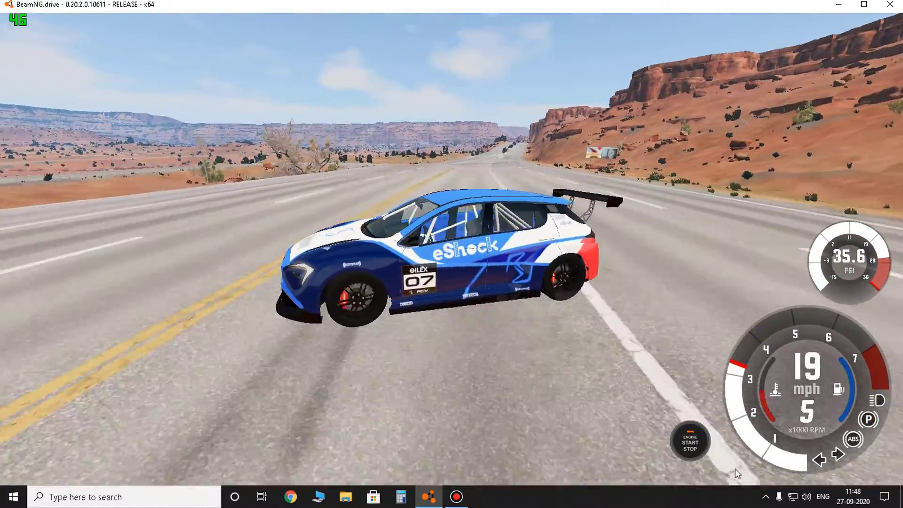
key(Up)
Step: Steer the race car off the road onto dirt and over the cliff until it tumbles down
key(Left)
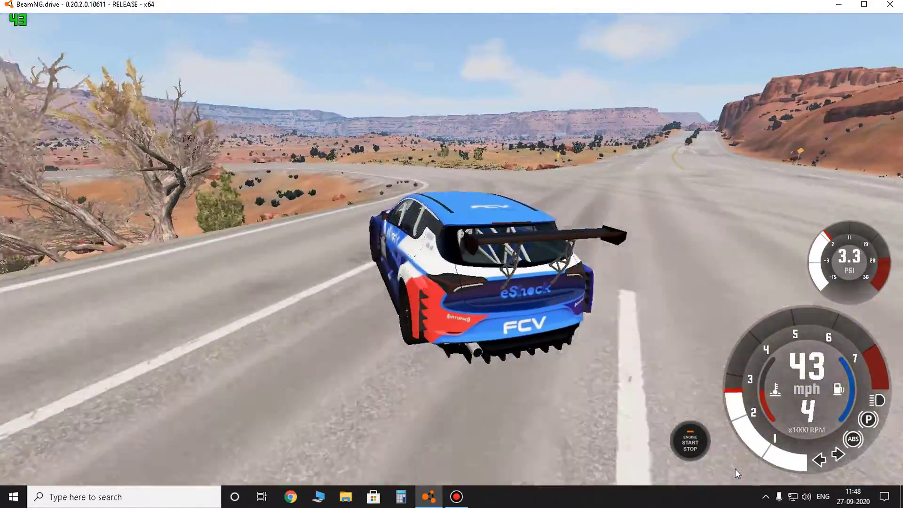
key(Up)
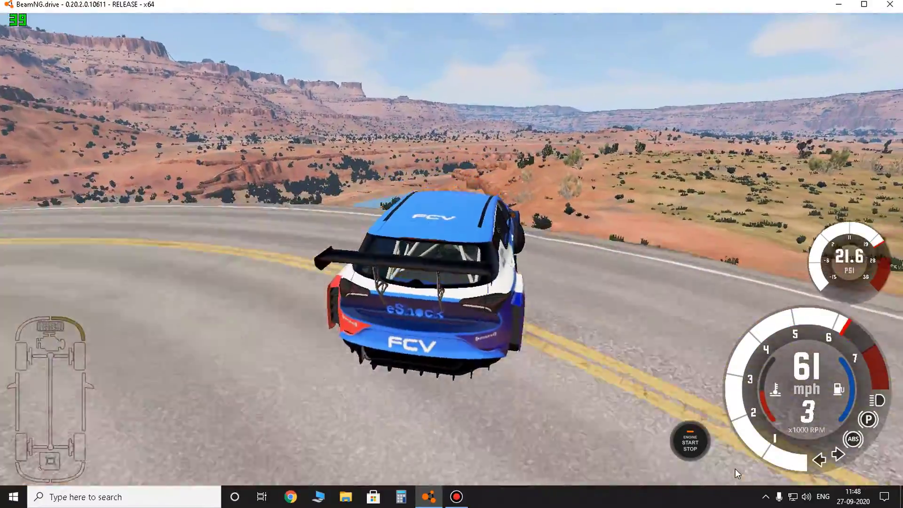
key(space)
key(Down)
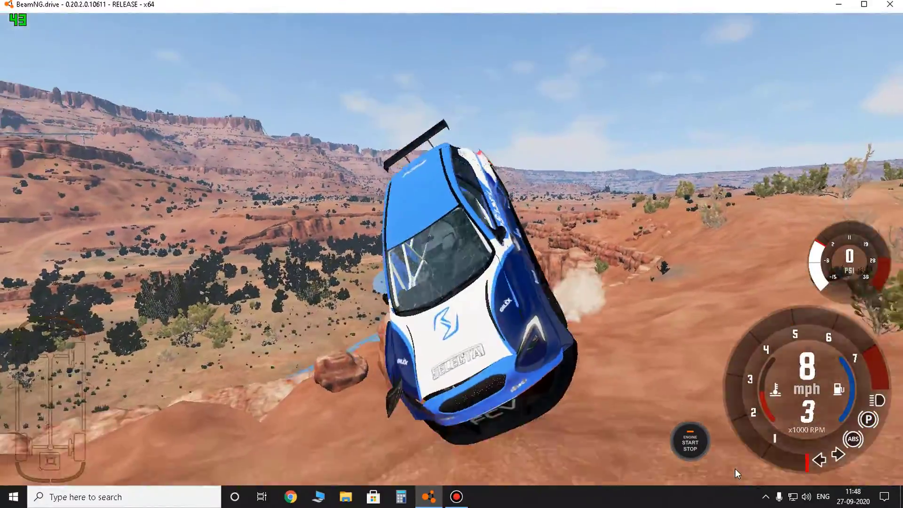
key(Up)
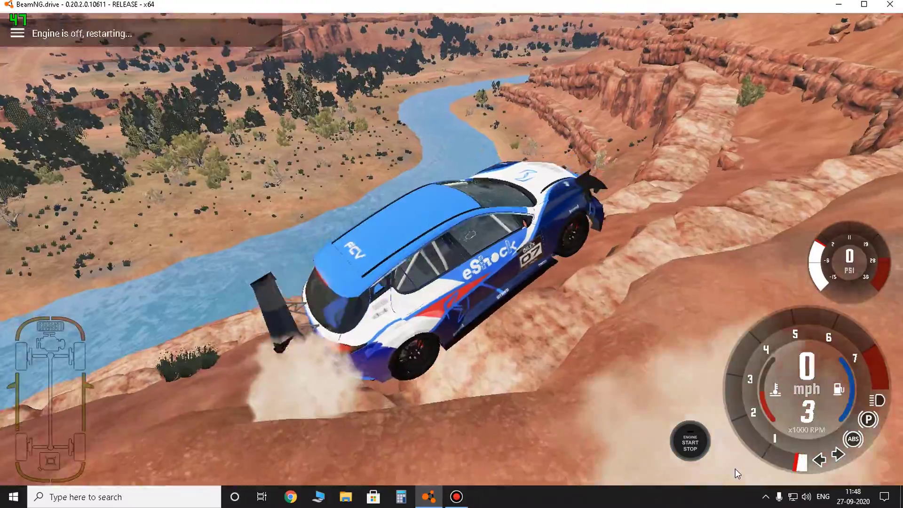